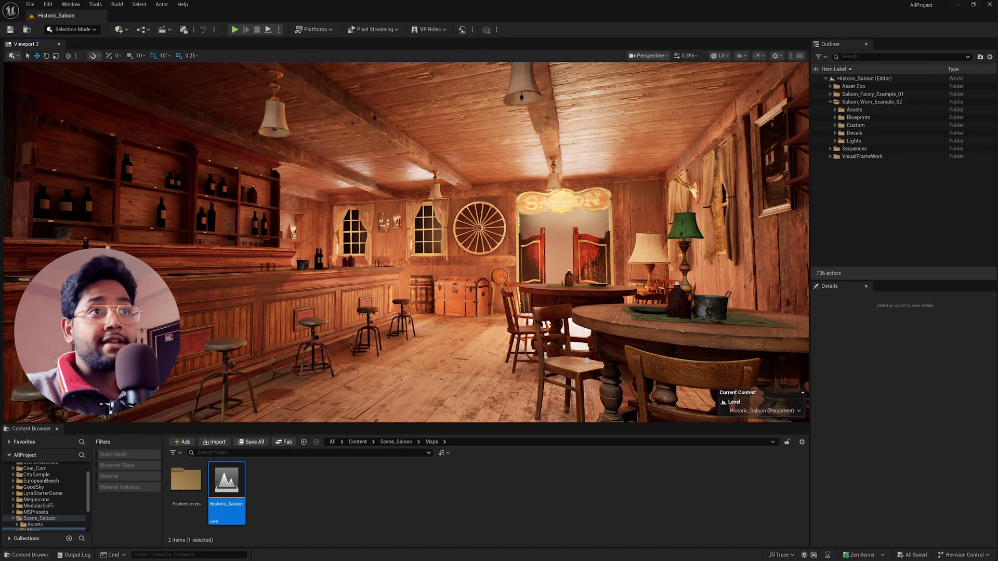
key(s)
mouse_move(587, 359)
right_down()
mouse_move(613, 363)
mouse_move(484, 358)
mouse_move(582, 358)
right_up()
key(a)
key(s)
key(a)
key(w)
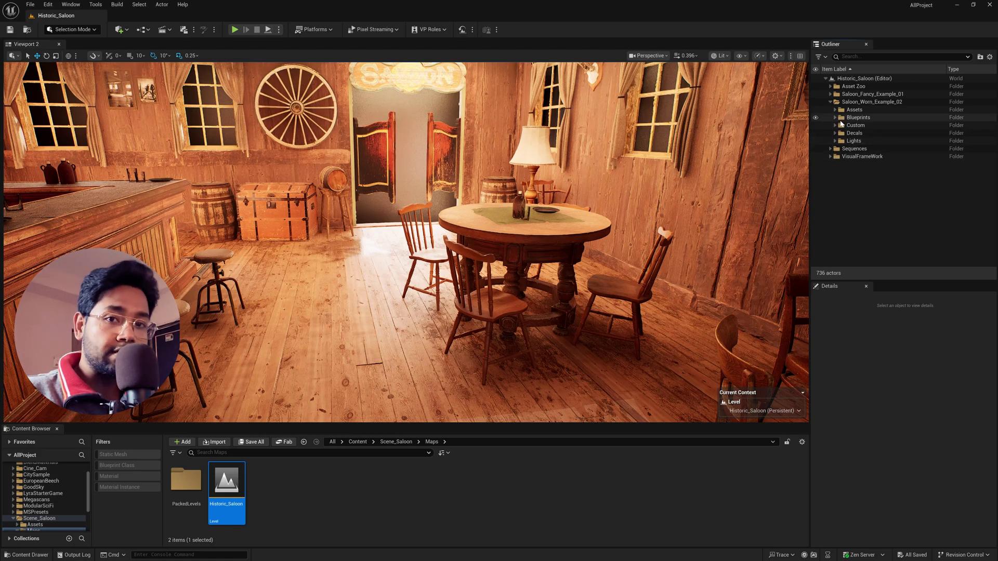
Toggle the visibility of the Lights folder under Saloon_Worn_Example_02 to check it, and delete that folder.
click(815, 141)
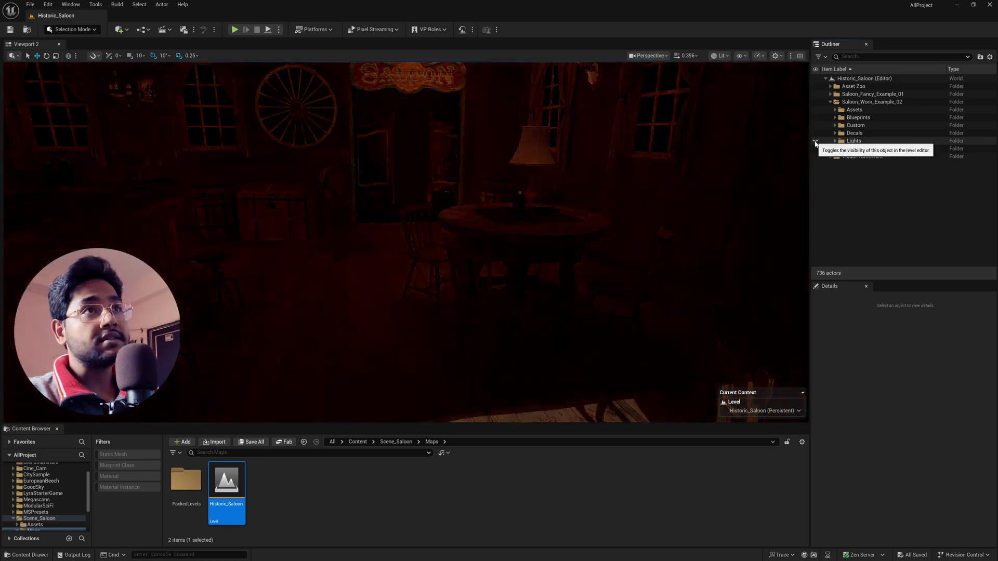
click(815, 141)
click(842, 141)
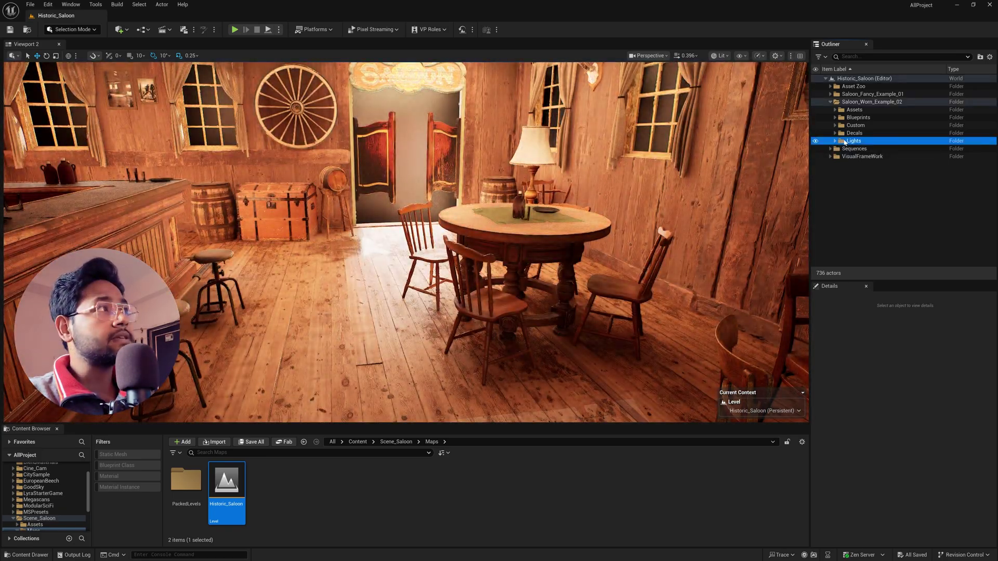
right_click(843, 143)
mouse_move(859, 181)
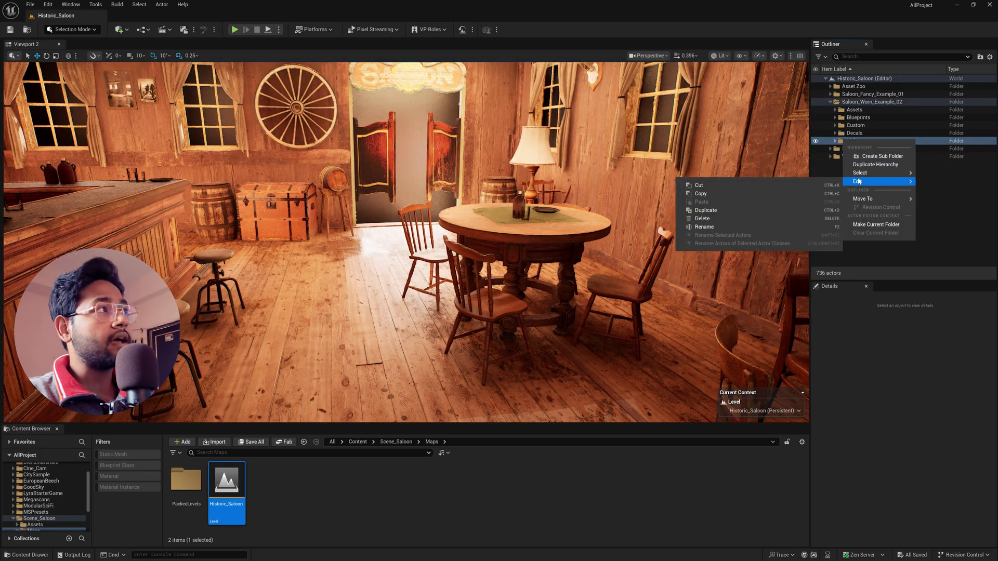
click(746, 218)
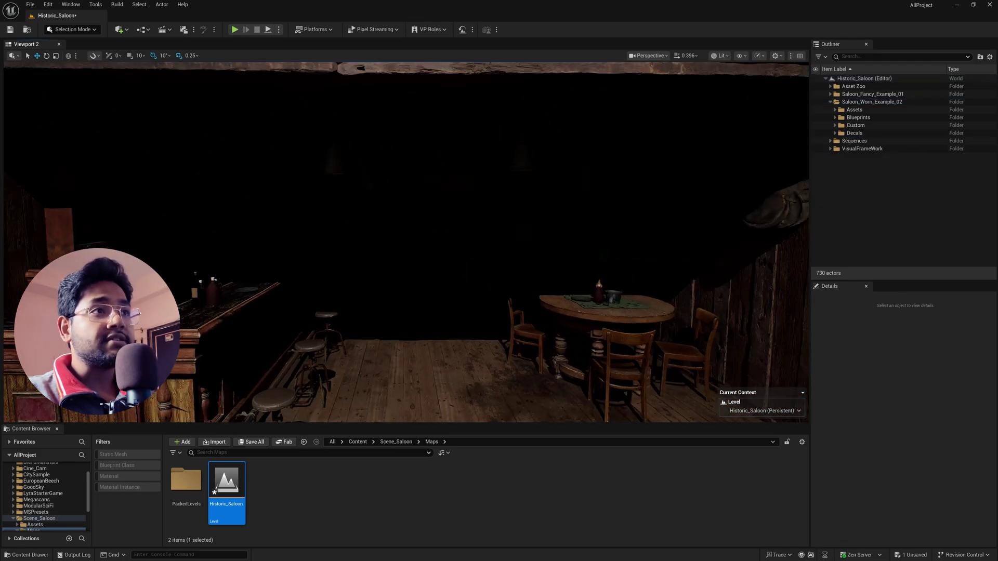
Hide the Asset Zoo, Saloon_Fancy_Example_01, Sequences and VisualFrameWork folders, leaving only Saloon_Worn_Example_02 shown.
key(s)
right_drag(641, 290, 569, 274)
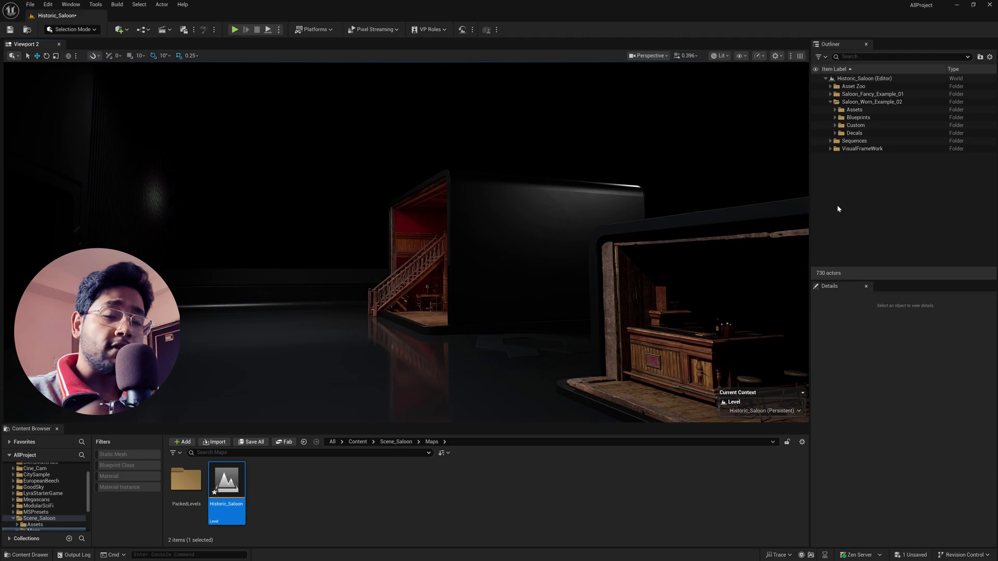
right_drag(703, 261, 765, 278)
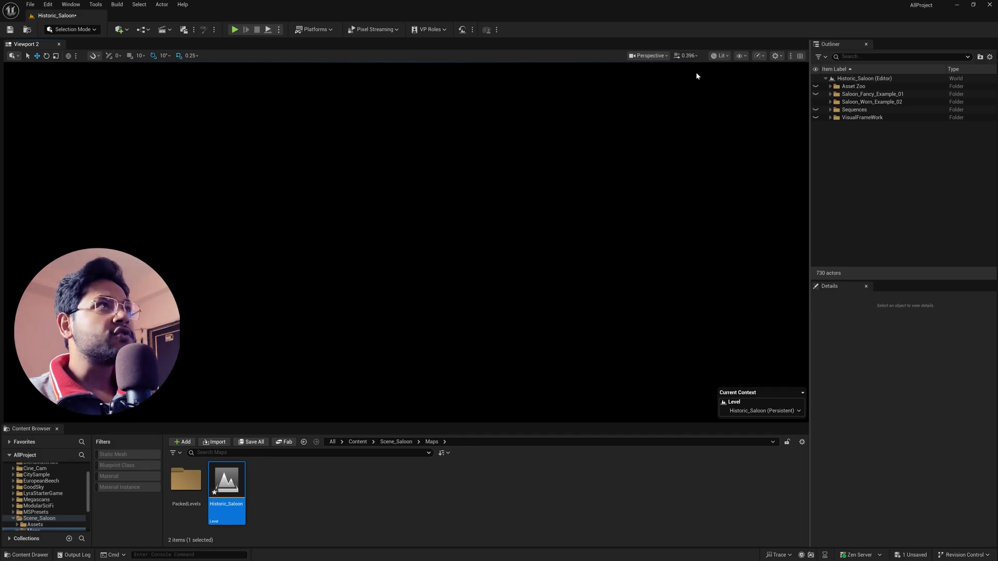
Set Viewport 2 to the Unlit view mode and frame the whole worn saloon from its open side.
click(720, 56)
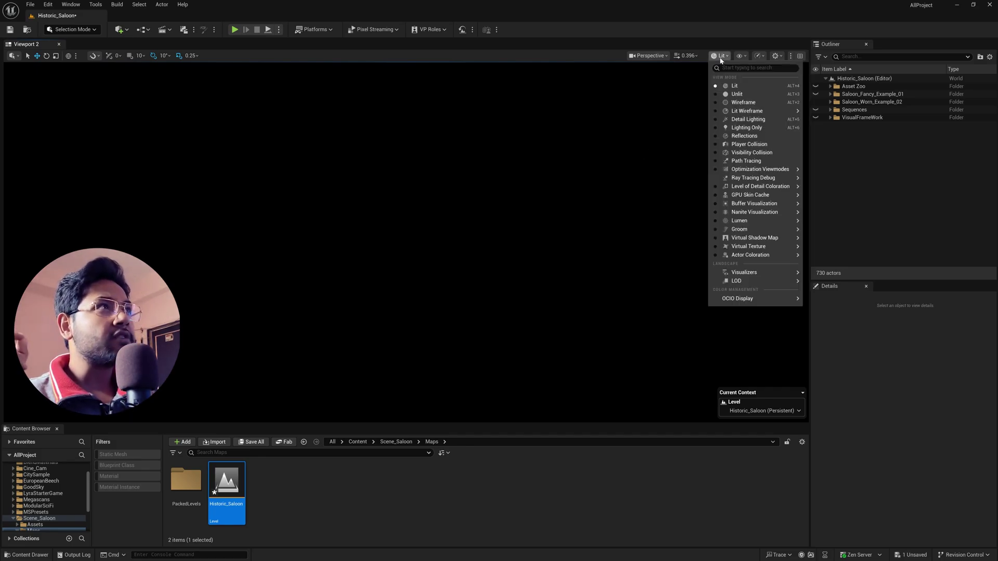
click(734, 94)
right_drag(406, 242, 483, 245)
key(w)
key(s)
right_drag(624, 220, 577, 218)
key(d)
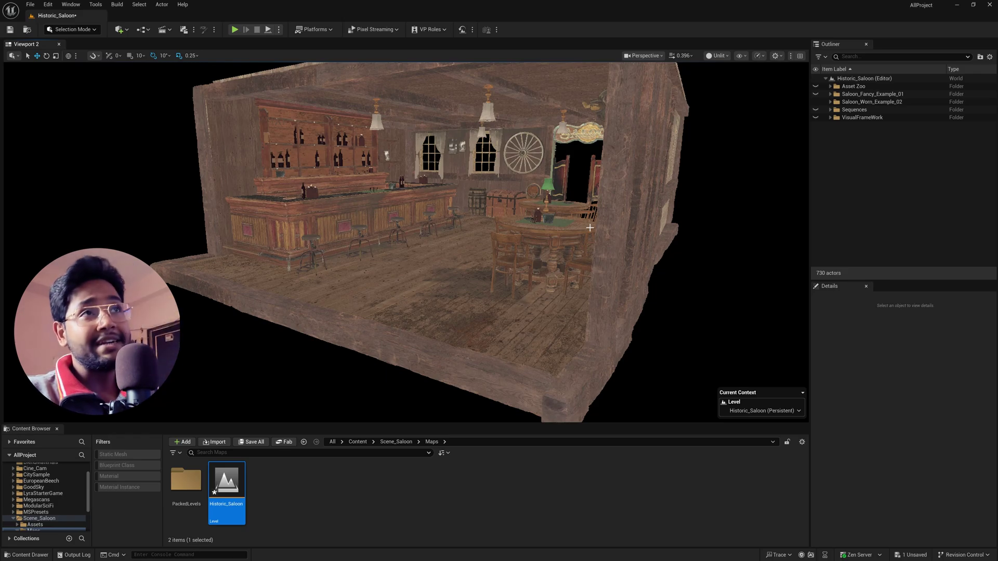
Open Viewport 3 and dock it side by side with Viewport 2.
click(71, 4)
mouse_move(96, 82)
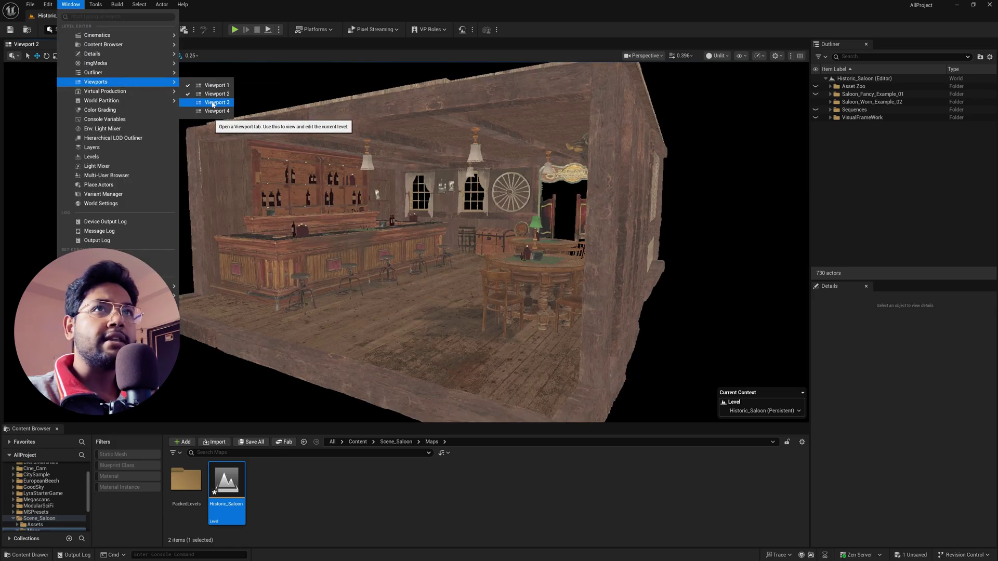
click(212, 103)
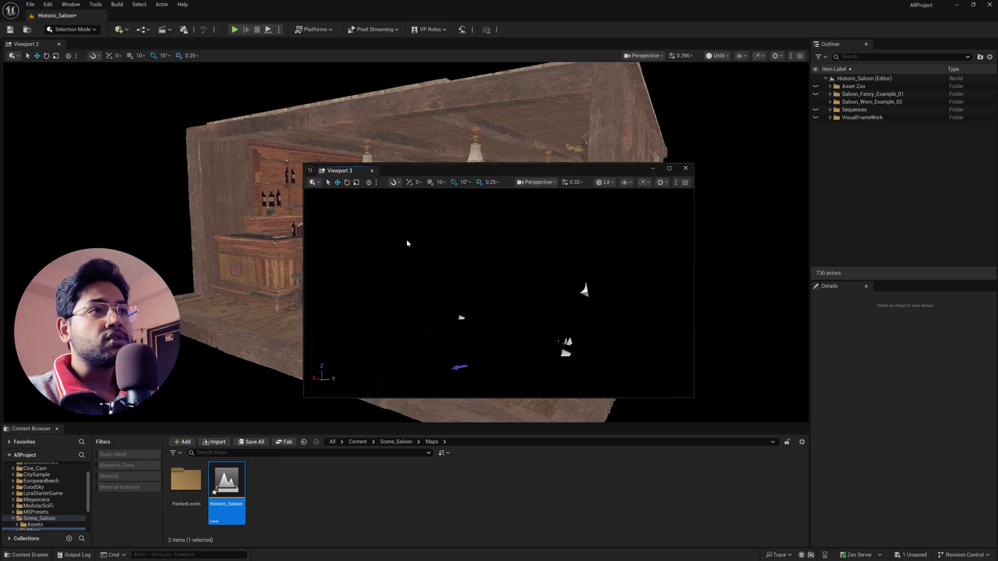
drag(348, 173, 805, 193)
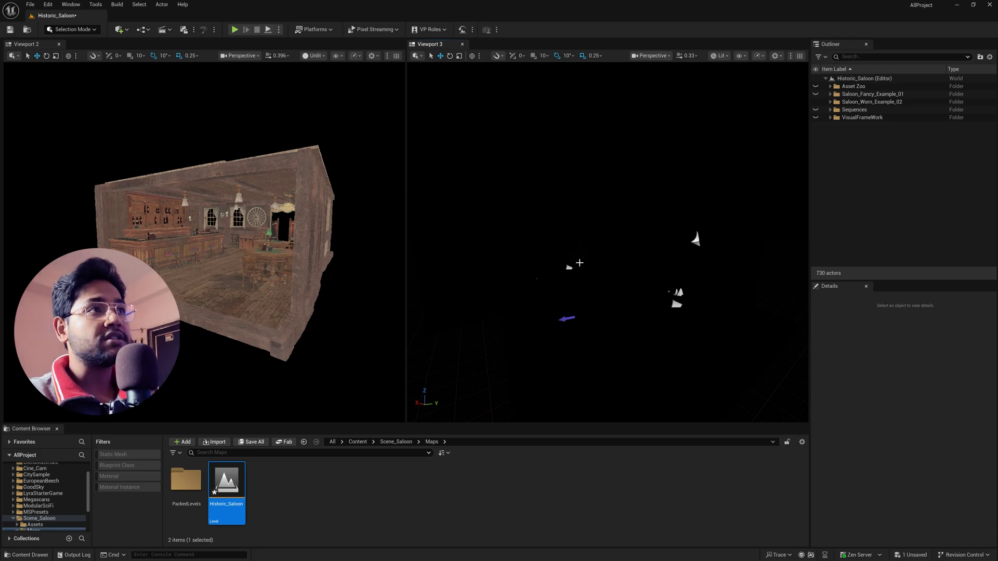
Set Viewport 3 to Unlit and frame the saloon interior with the bar, table and swinging doors in view.
click(720, 56)
click(730, 99)
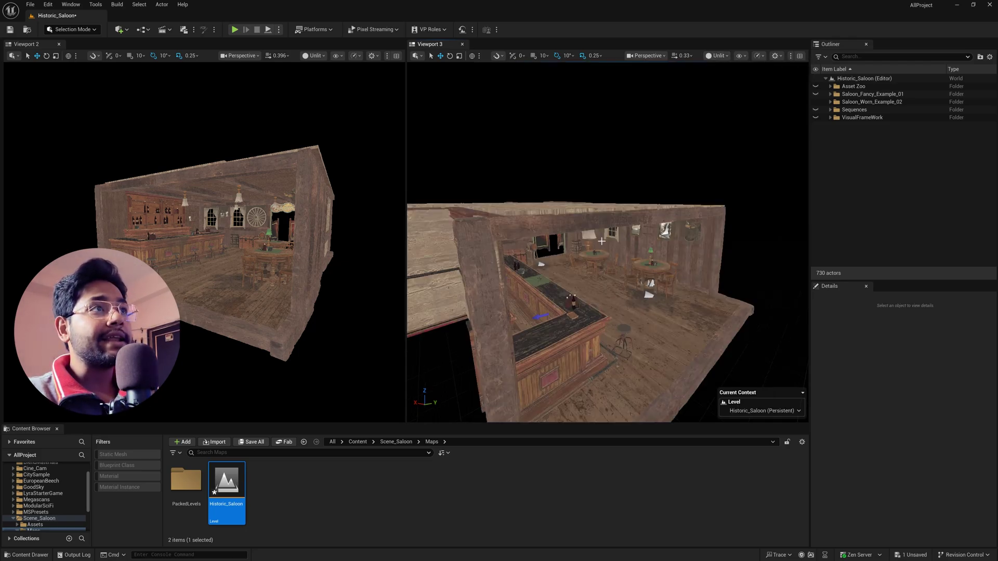
right_drag(601, 241, 447, 245)
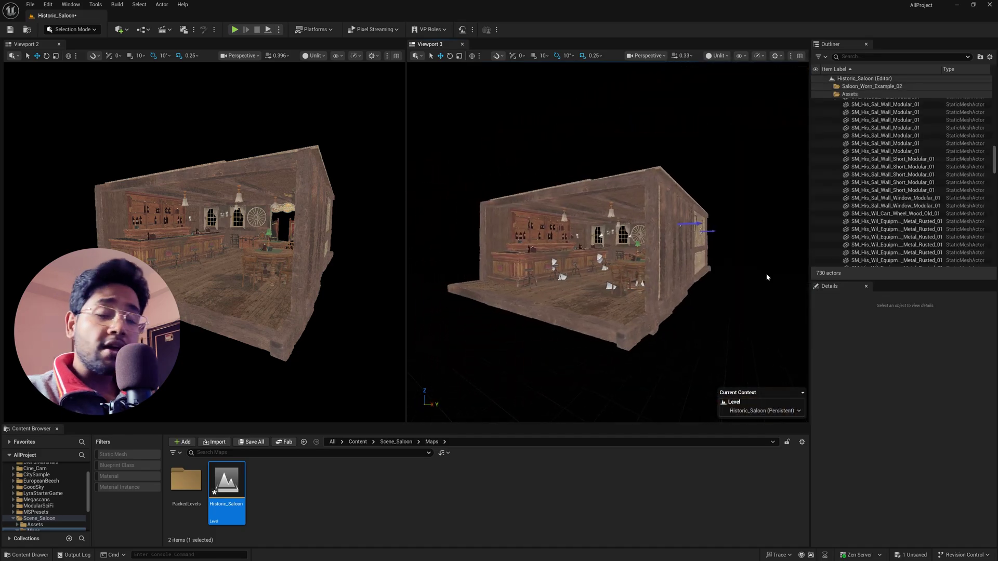
right_drag(766, 277, 715, 296)
scroll(667, 277, up, 1)
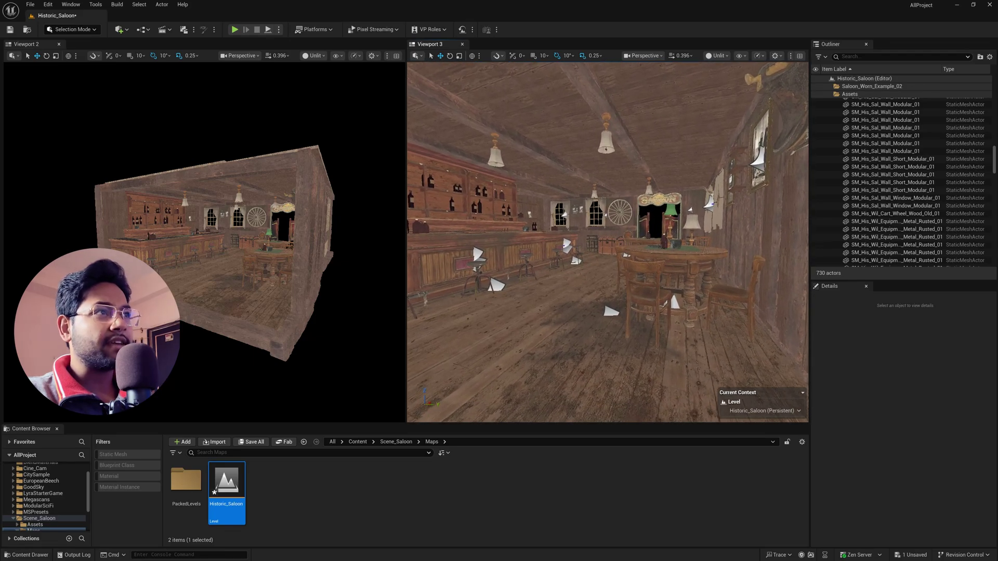
Create a Cine Camera Actor from Viewport 3's current view and look through it in that viewport.
click(643, 56)
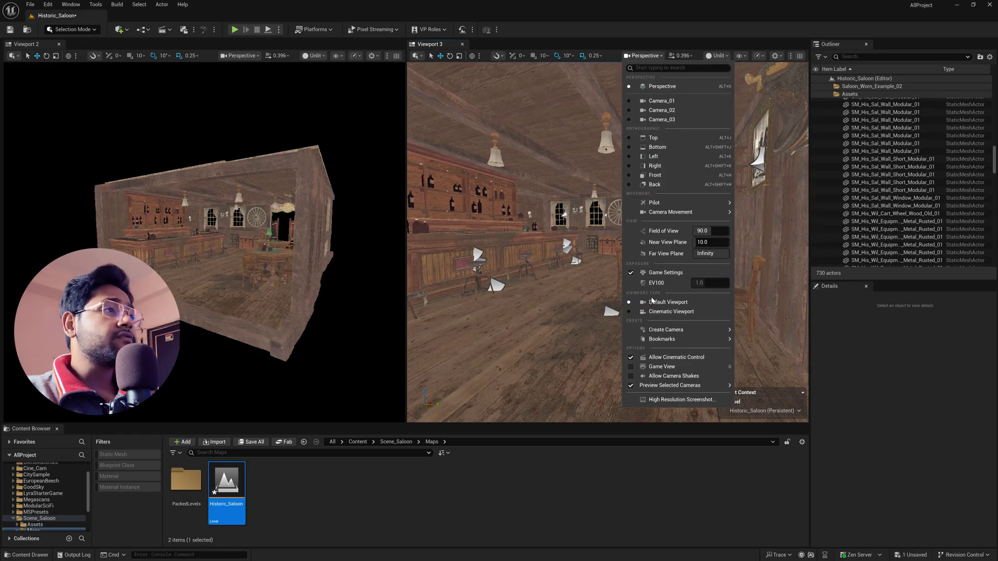
mouse_move(687, 330)
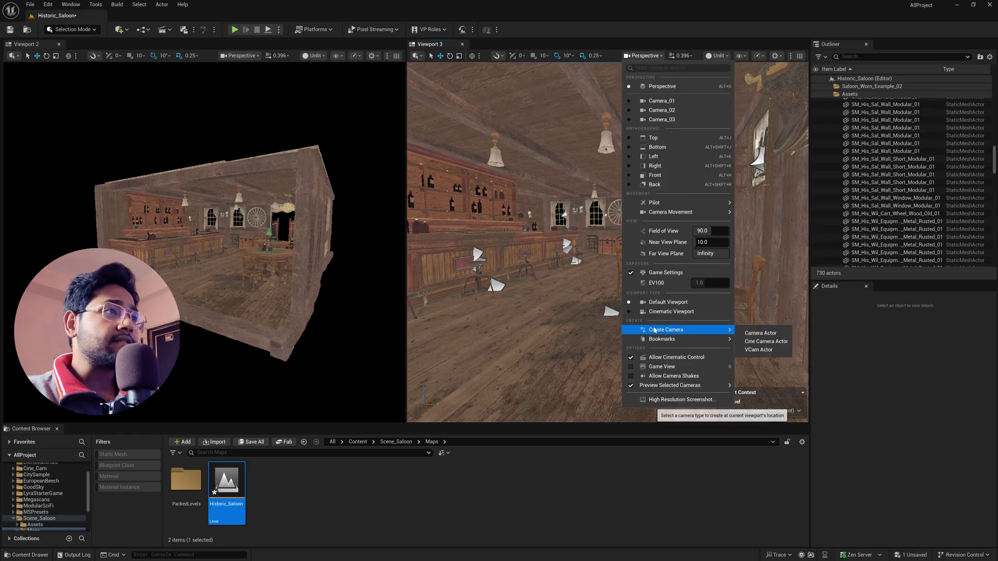
click(758, 342)
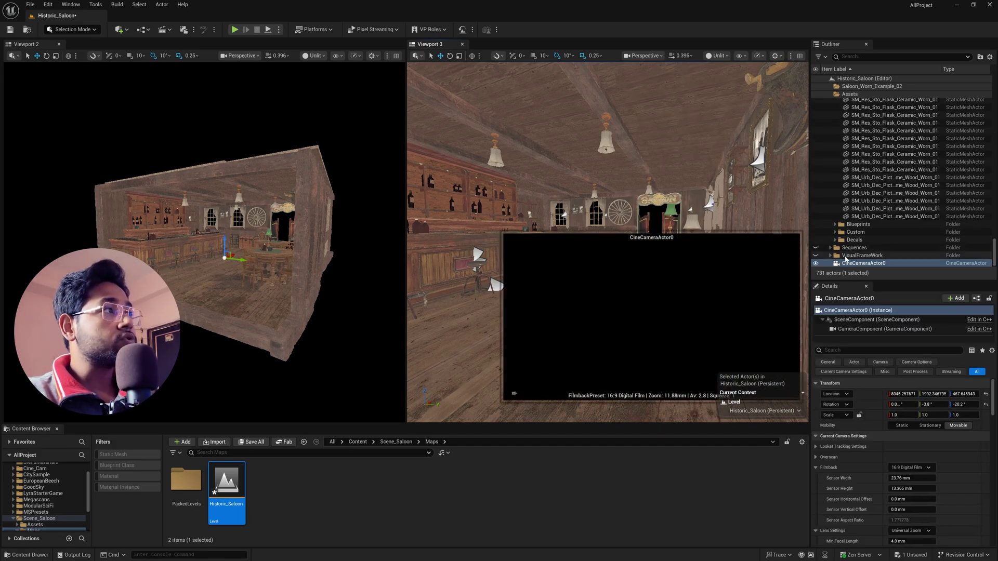
click(643, 55)
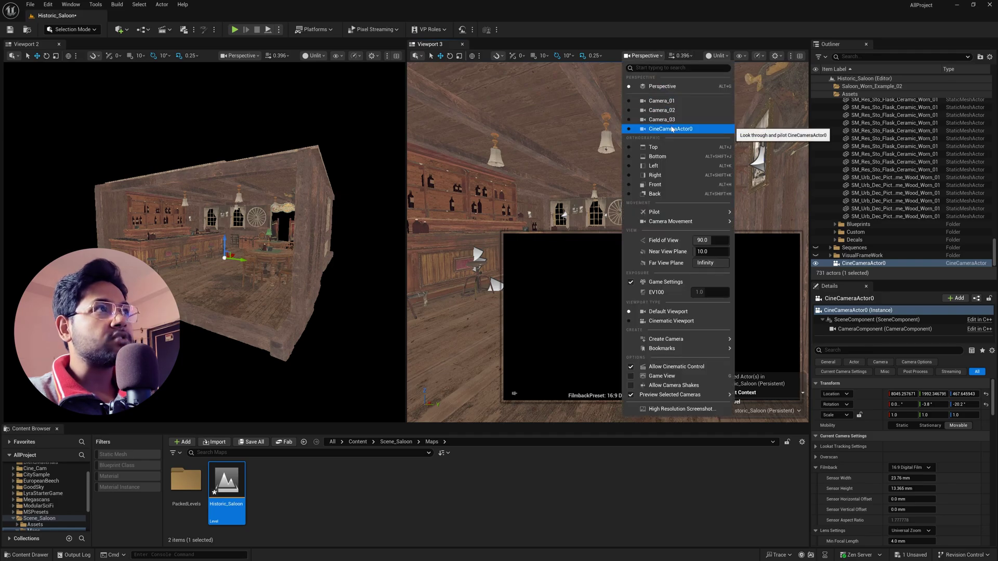
click(672, 129)
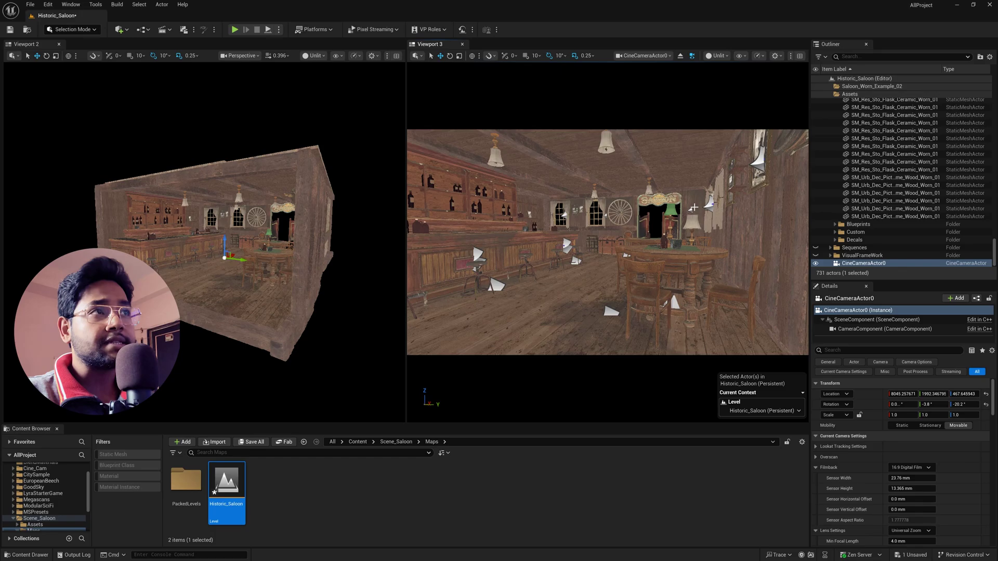
Set Viewport 3's camera view to the Lit view mode, keeping Viewport 2 as the unlit overview.
click(717, 55)
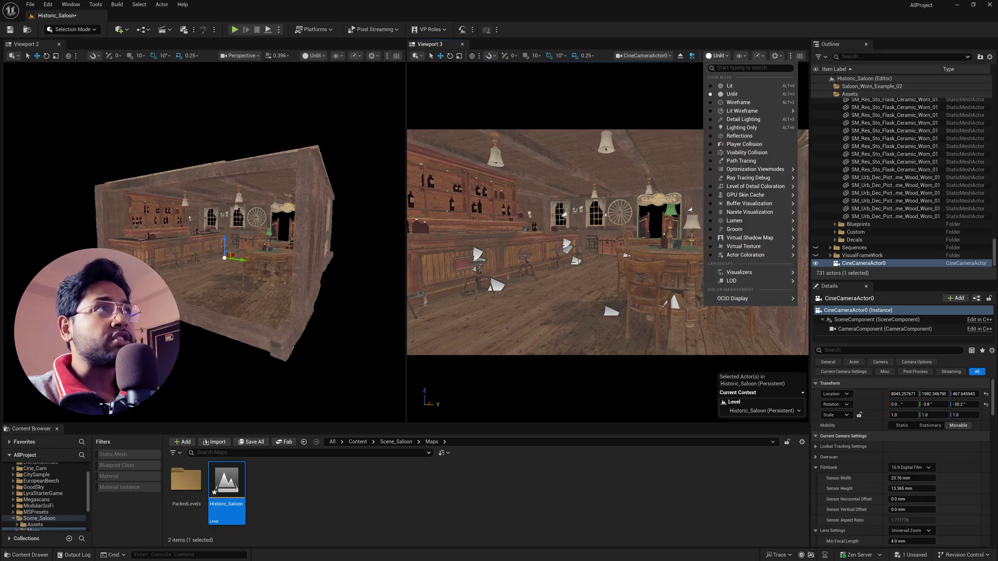
click(725, 87)
right_drag(235, 272, 207, 285)
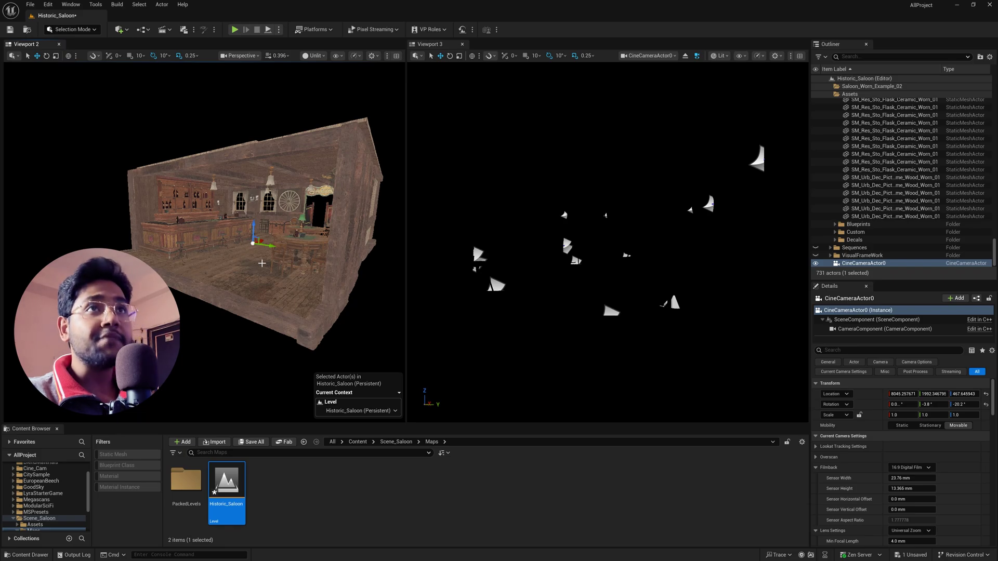
Add a sky light, directional light, sky atmosphere, volumetric cloud and height fog with the Env. Light Mixer.
click(71, 5)
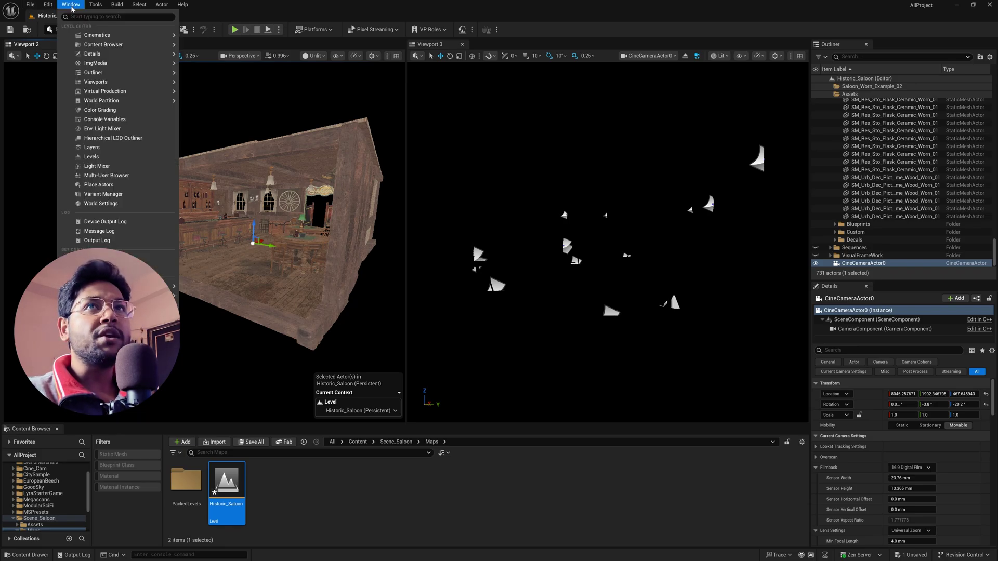
click(98, 129)
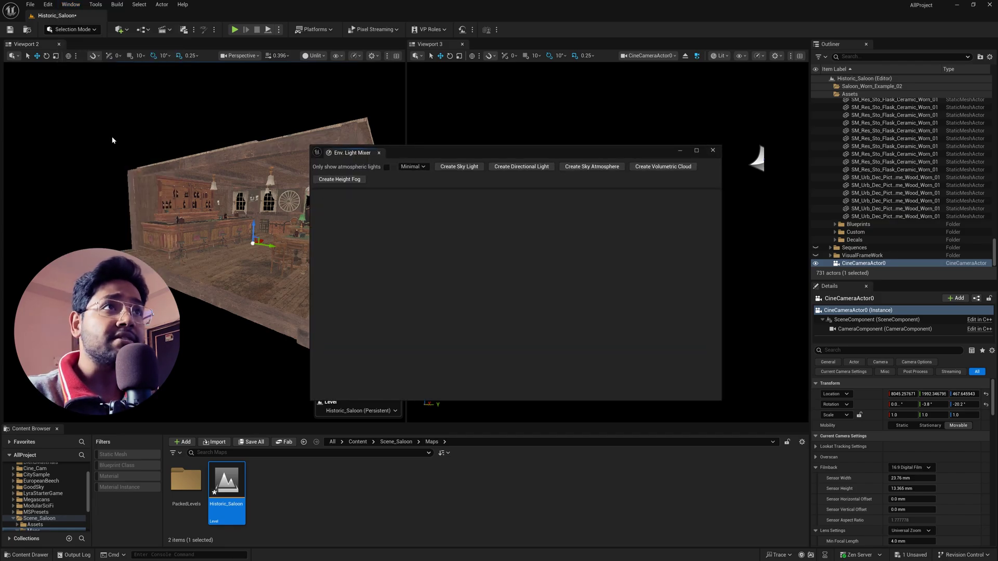
click(450, 167)
click(451, 167)
click(451, 167)
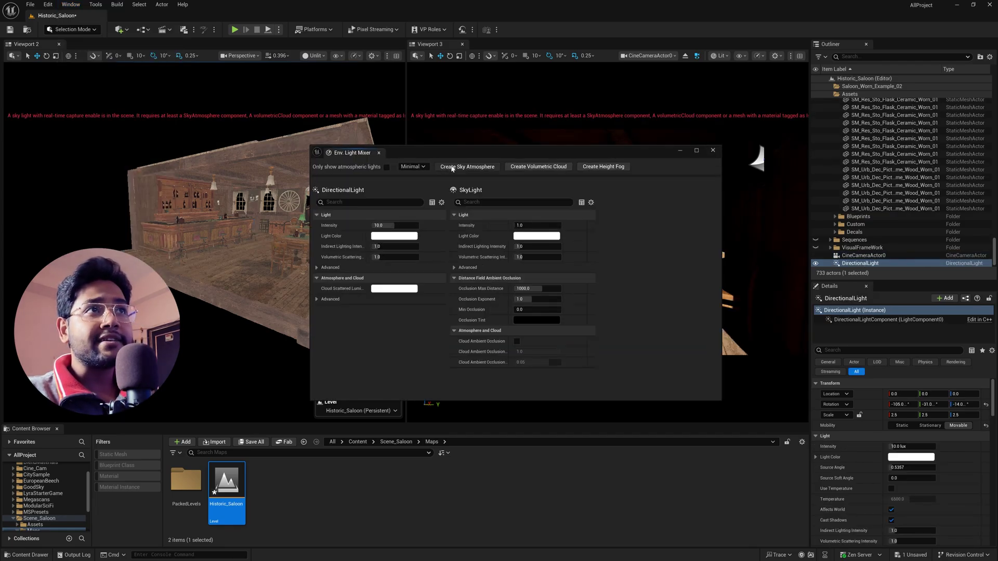
click(452, 167)
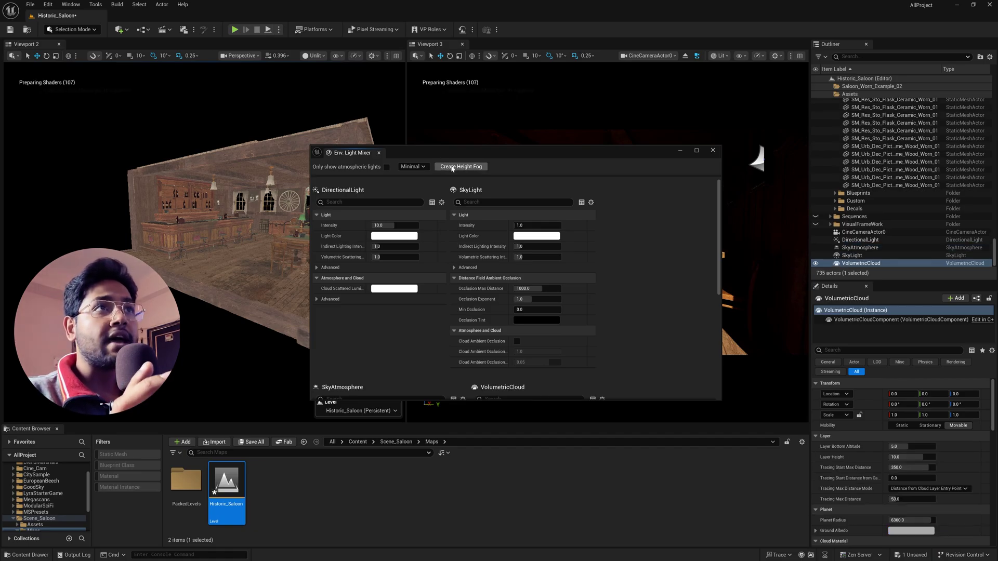
click(452, 167)
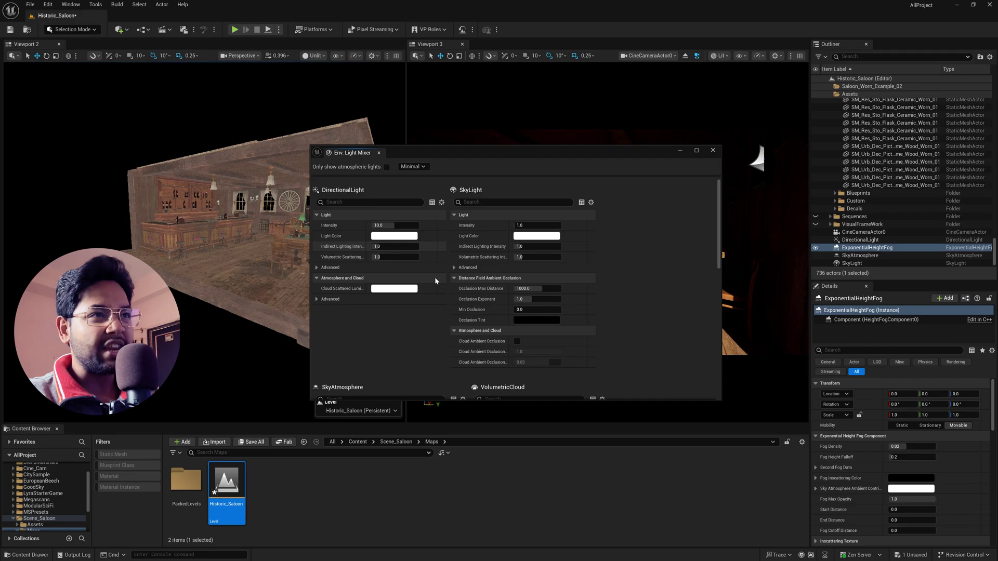
Enable Volumetric Fog on the exponential height fog and close the Env. Light Mixer.
drag(720, 233, 720, 347)
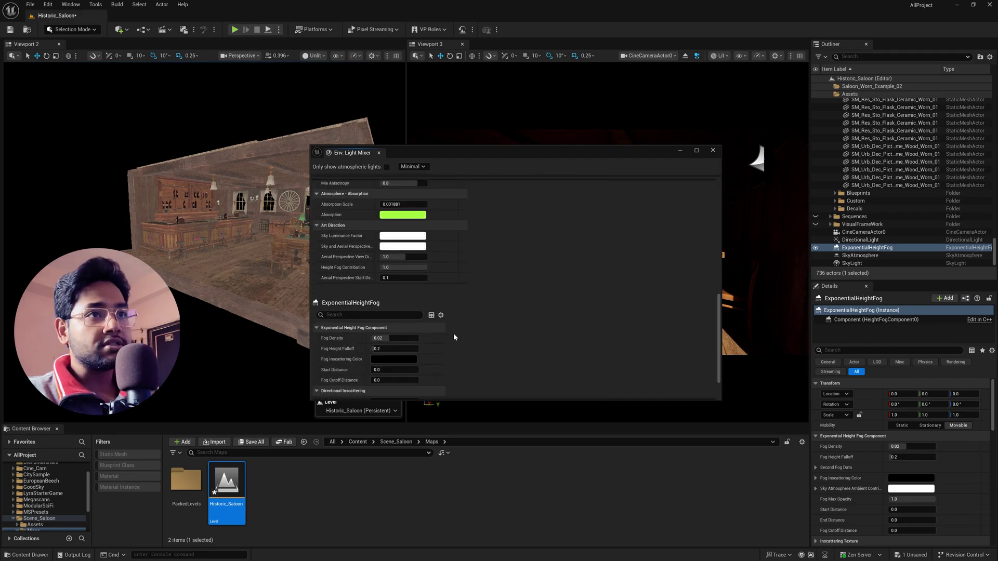
scroll(398, 350, down, 2)
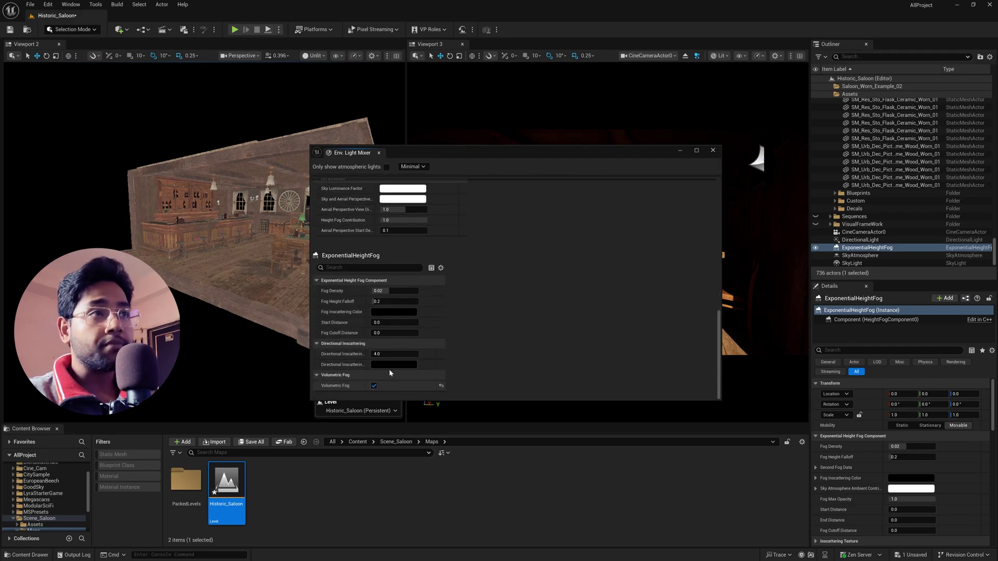
click(713, 150)
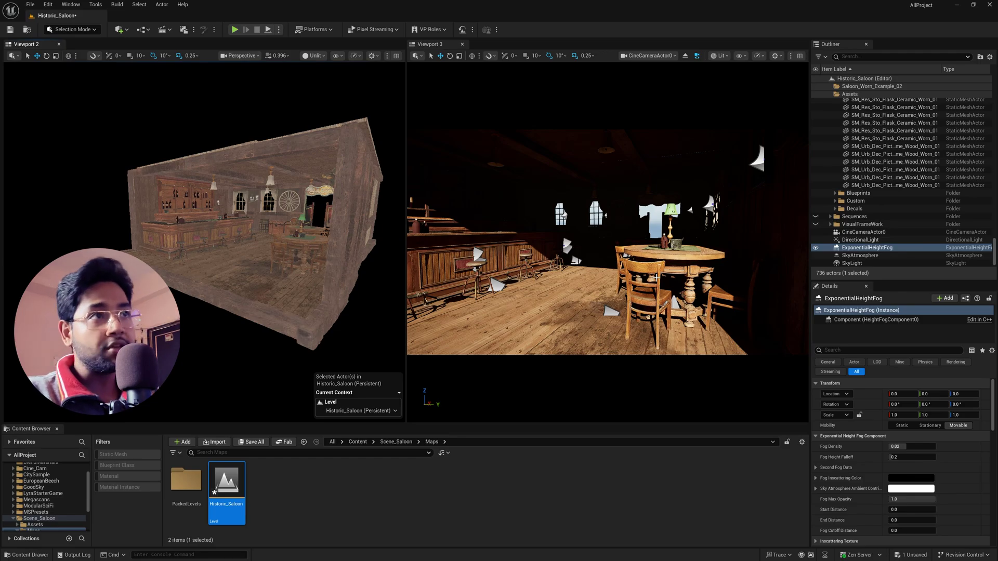
Reframe the cine camera's shot so the round table stands in front with the bar and windows behind.
right_drag(656, 278, 634, 259)
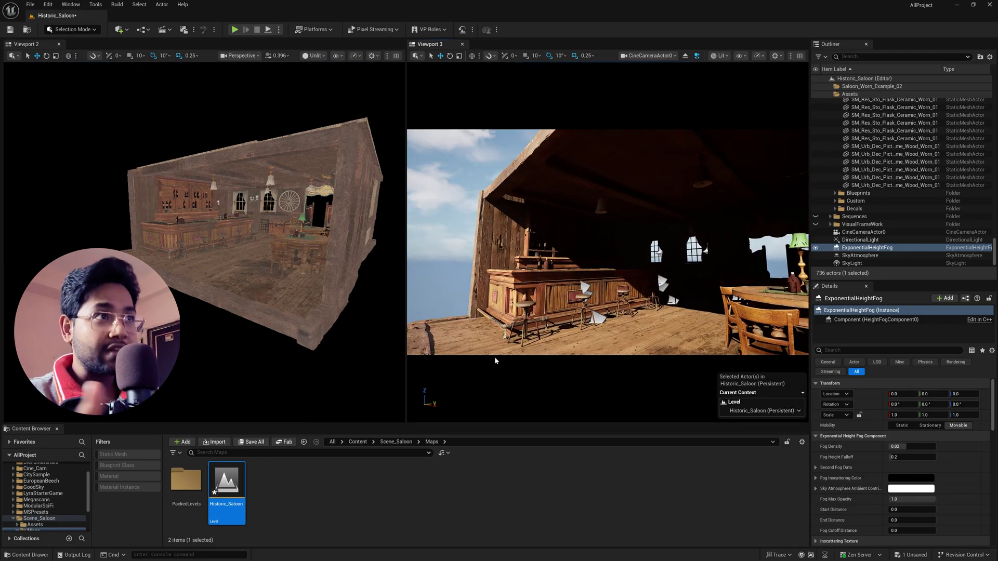
right_drag(615, 307, 667, 321)
scroll(619, 309, up, 4)
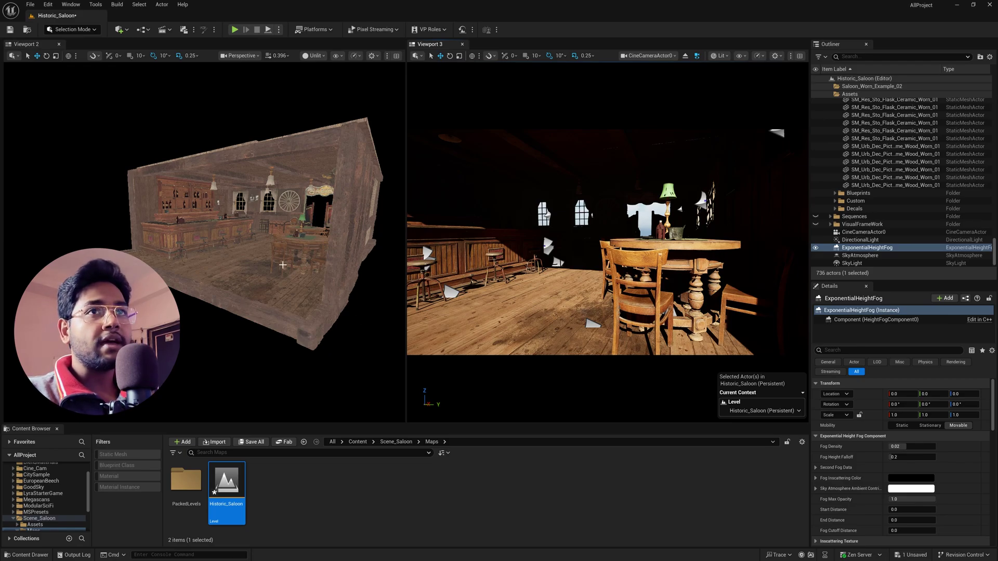
Rotate the directional light so sun patches fall across the floor and side wall, and hide the editor icons in the camera viewport.
drag(283, 265, 291, 264)
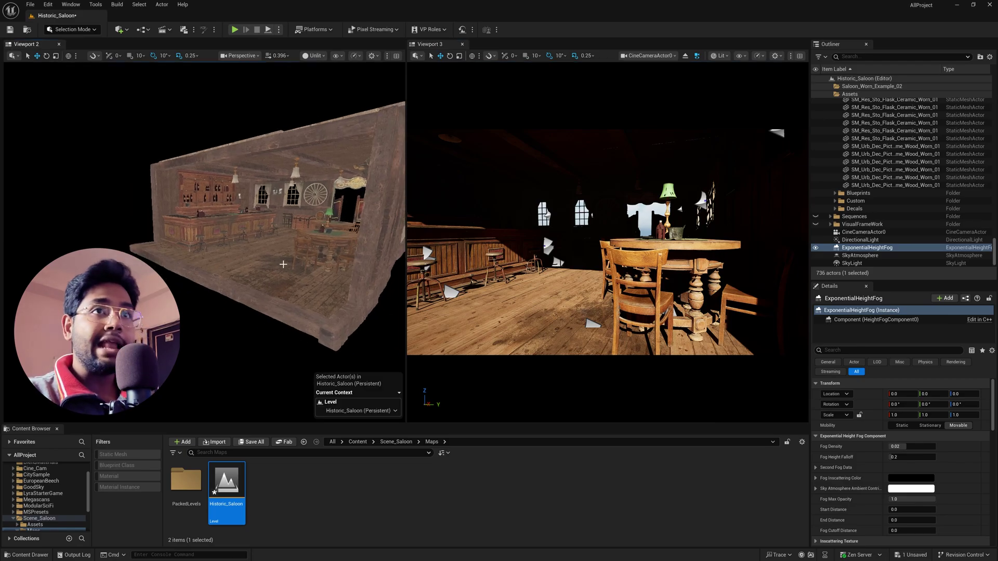
key(ctrl+l)
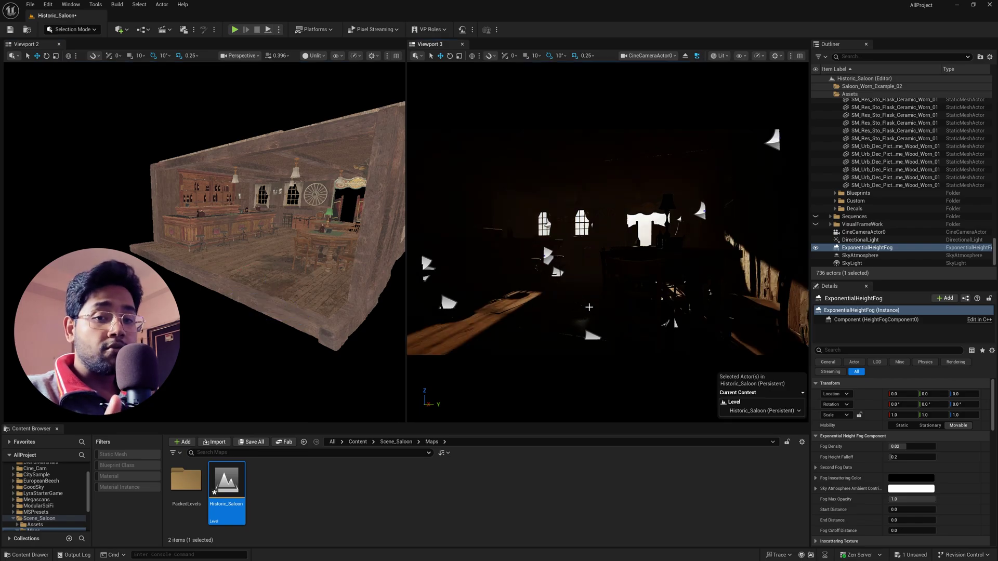
right_drag(588, 298, 587, 296)
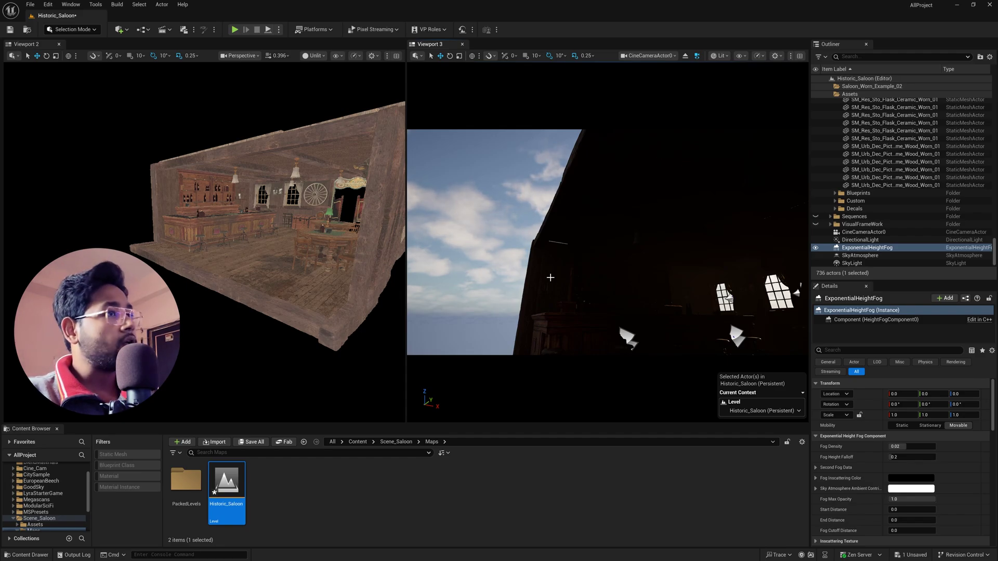
right_drag(551, 278, 522, 318)
key(g)
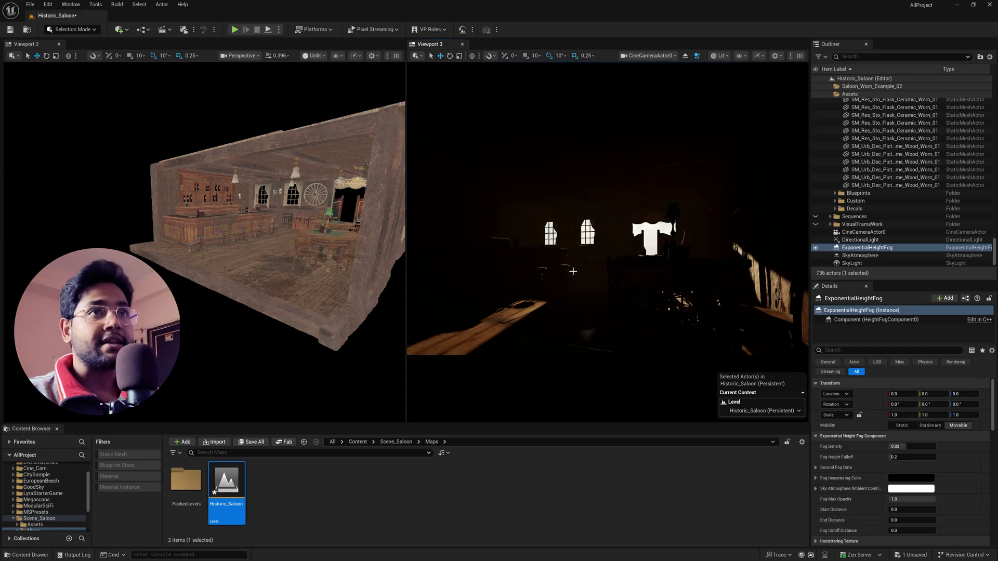
Try an intensity of 50 lux on the directional light, and reset it to the default.
scroll(832, 251, up, 1)
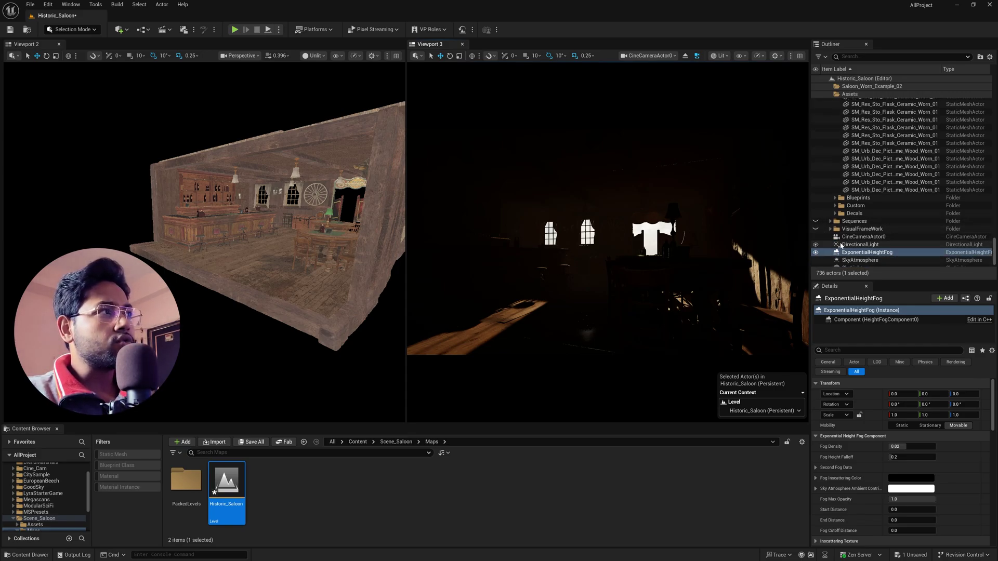
click(848, 247)
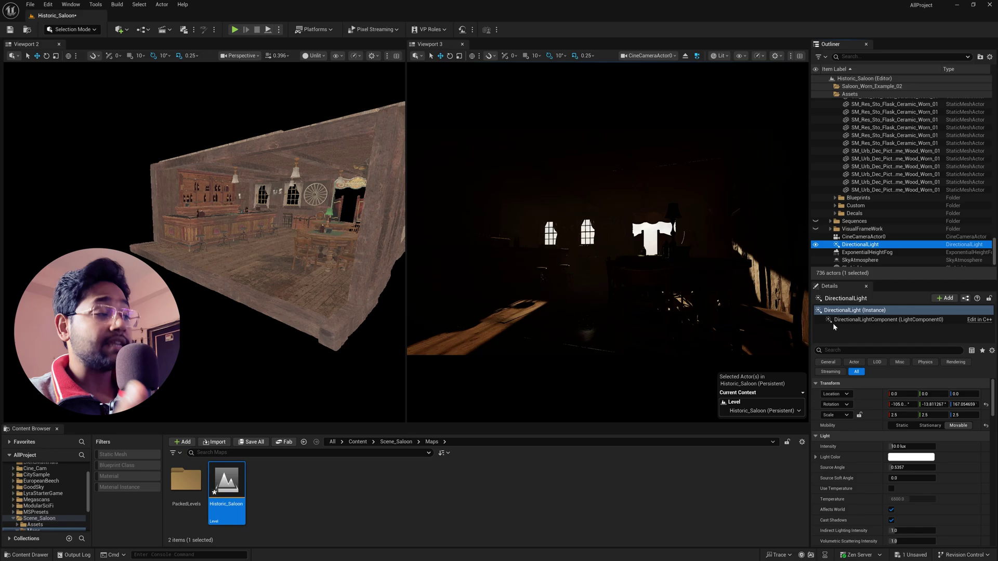
click(900, 447)
text(50)
key(Return)
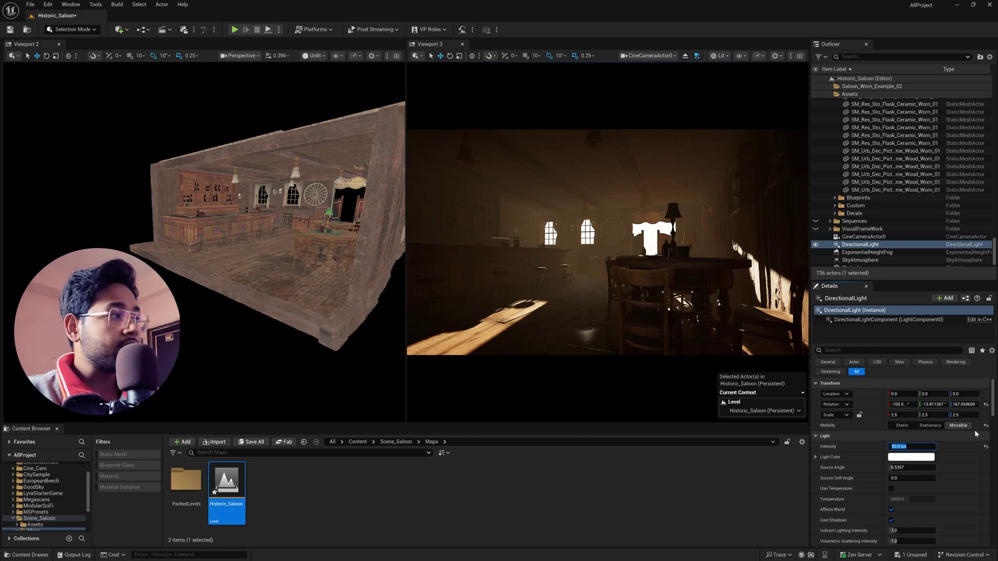
click(986, 448)
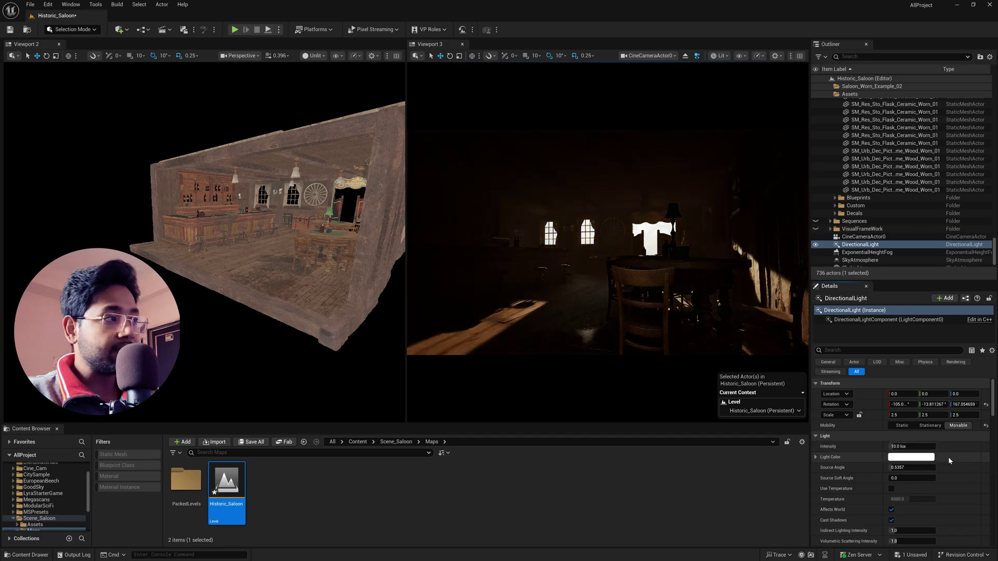
Set the directional light's Indirect Lighting Intensity to 15 after trying 50, and raise its Volumetric Scattering Intensity to about 3.45.
scroll(844, 516, down, 3)
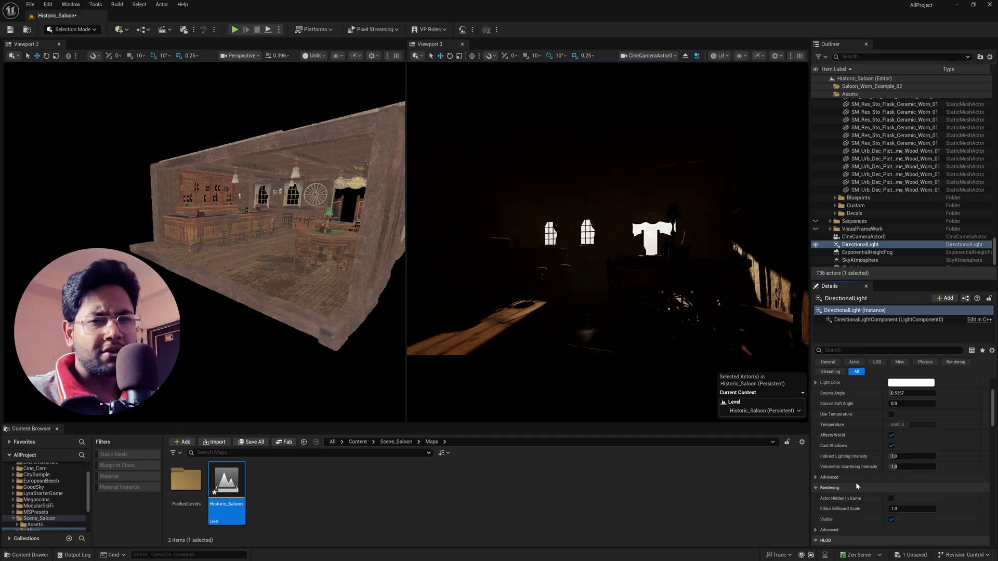
click(905, 457)
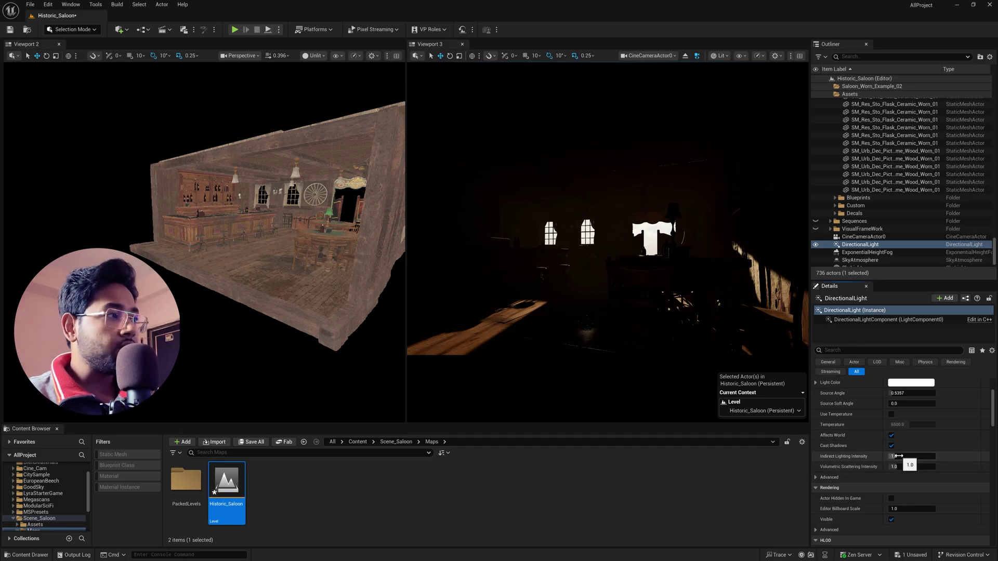
text(15)
key(Return)
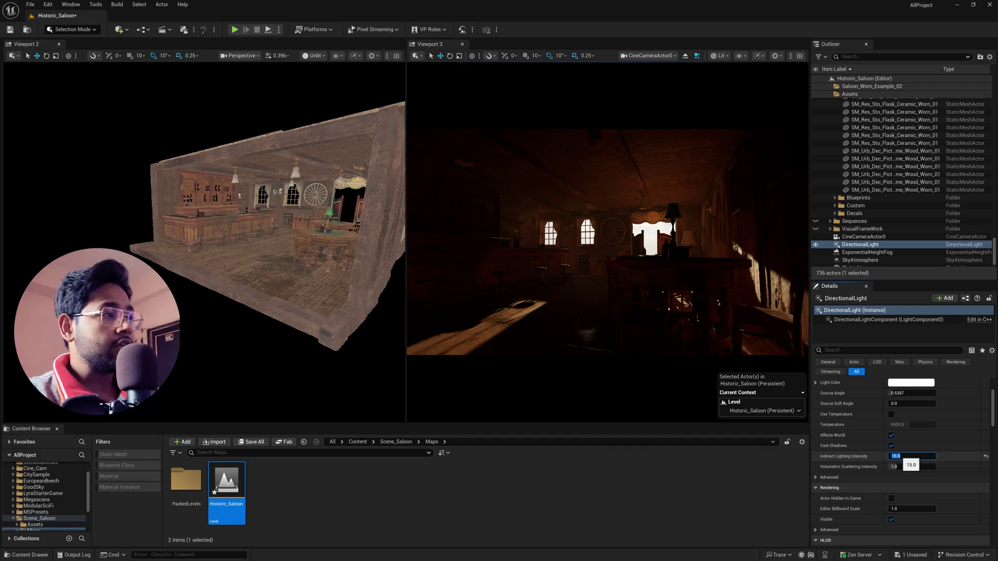
text(50)
key(Return)
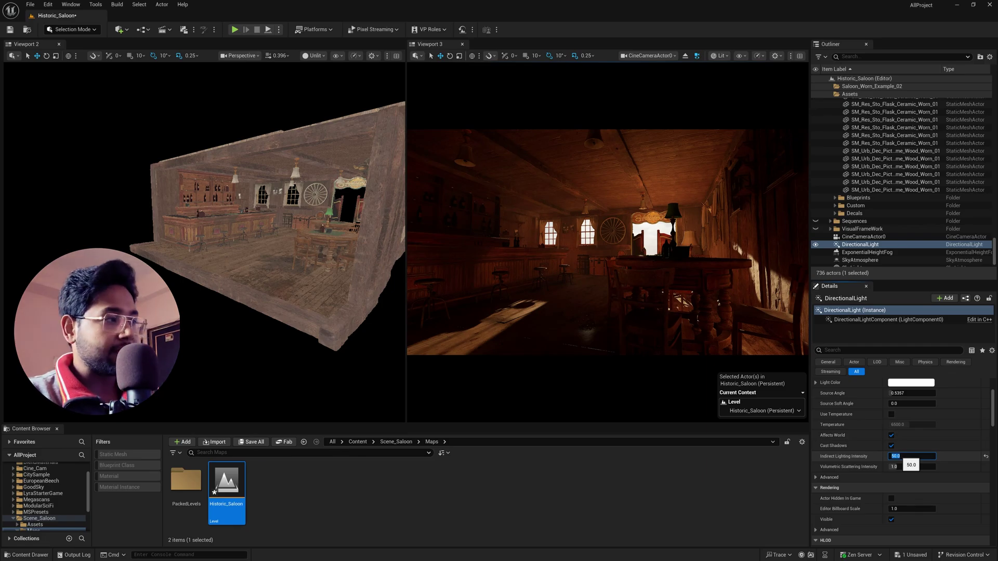
text(1)
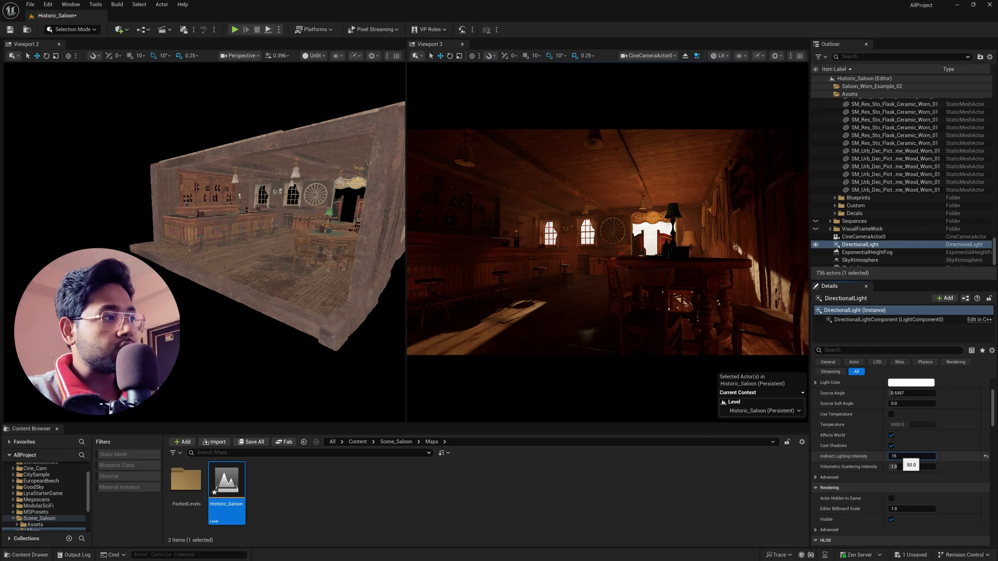
text(5)
key(Return)
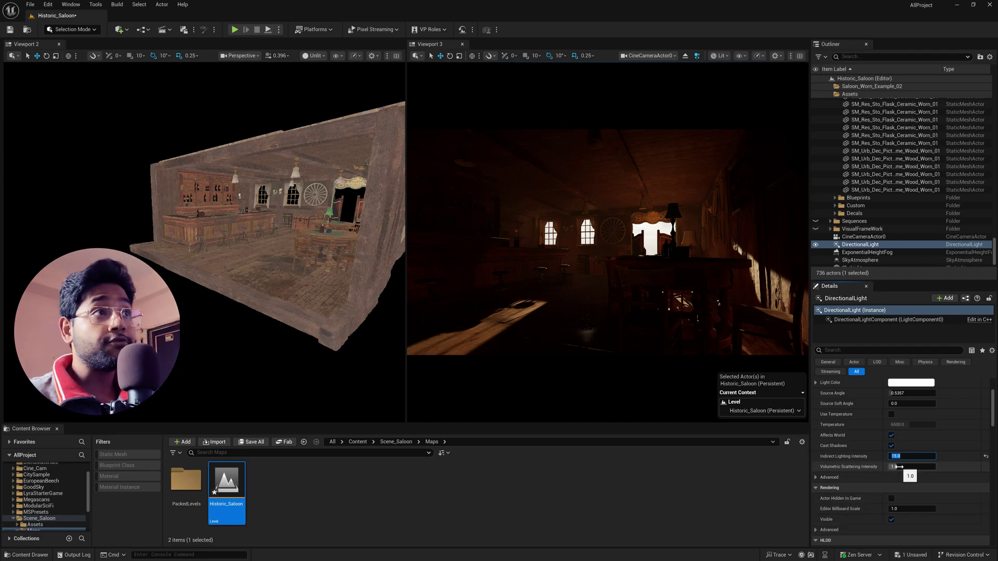
drag(899, 467, 938, 467)
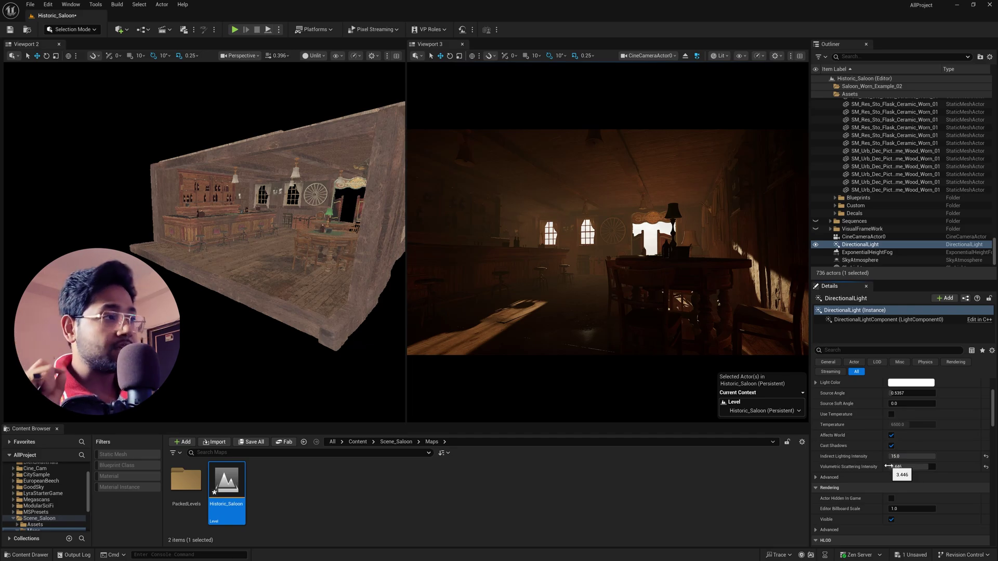
Filter the directional light's properties by "rayt" and set Cast Ray Traced Shadows to Enabled.
click(825, 350)
text(ray)
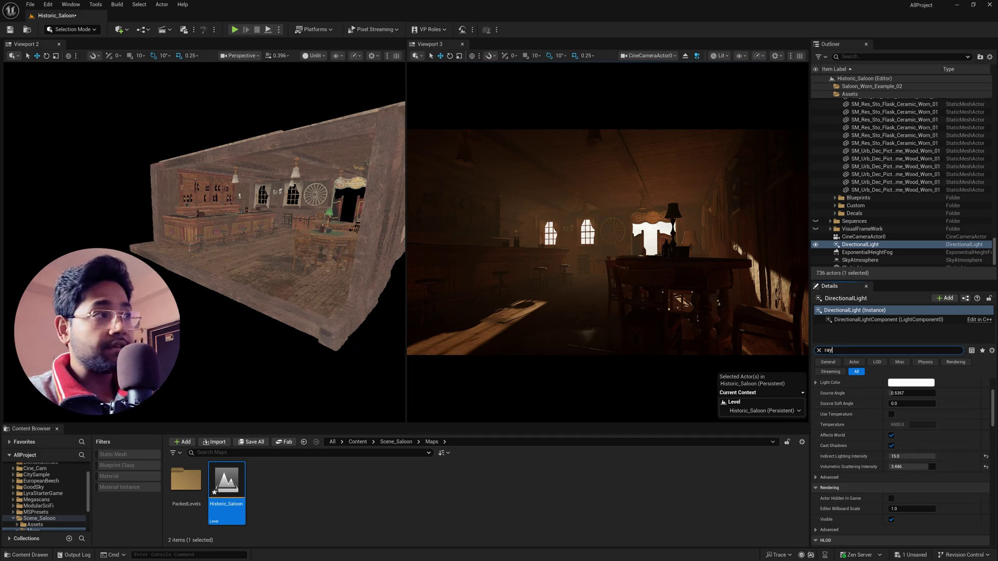
text(t)
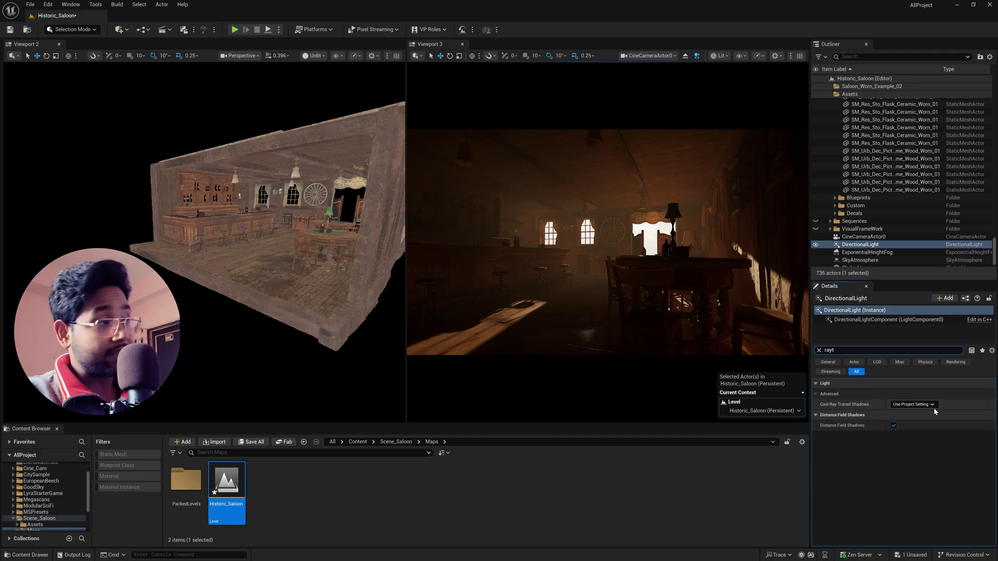
click(933, 406)
click(908, 427)
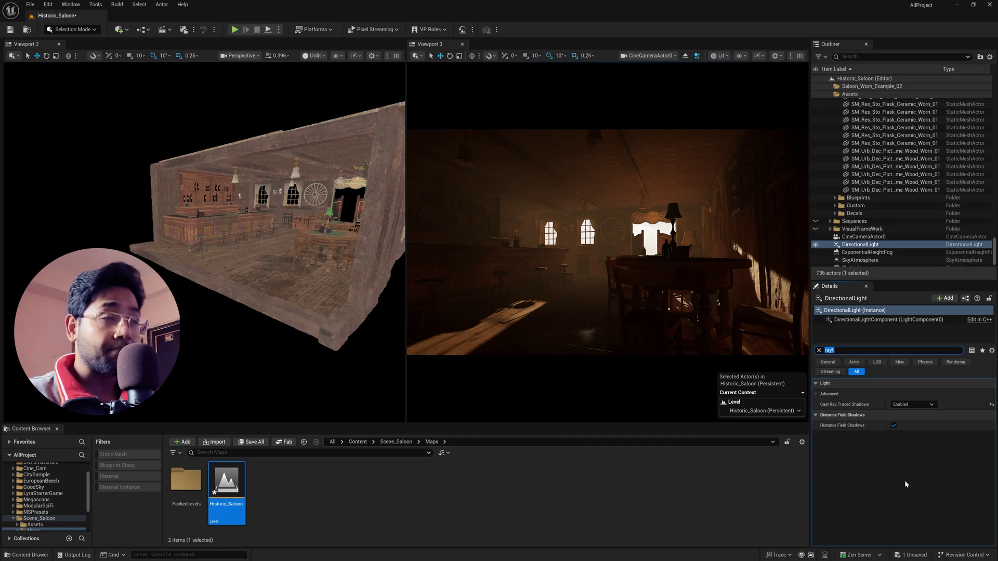
Check the ray tracing options in the Project Settings, filtered by "rayt", and close the settings.
click(45, 5)
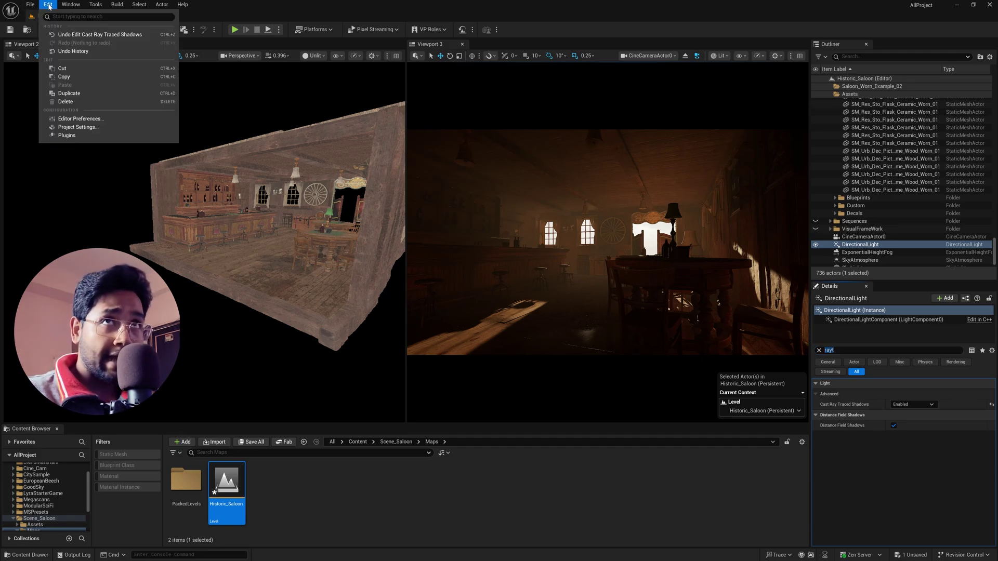
click(94, 129)
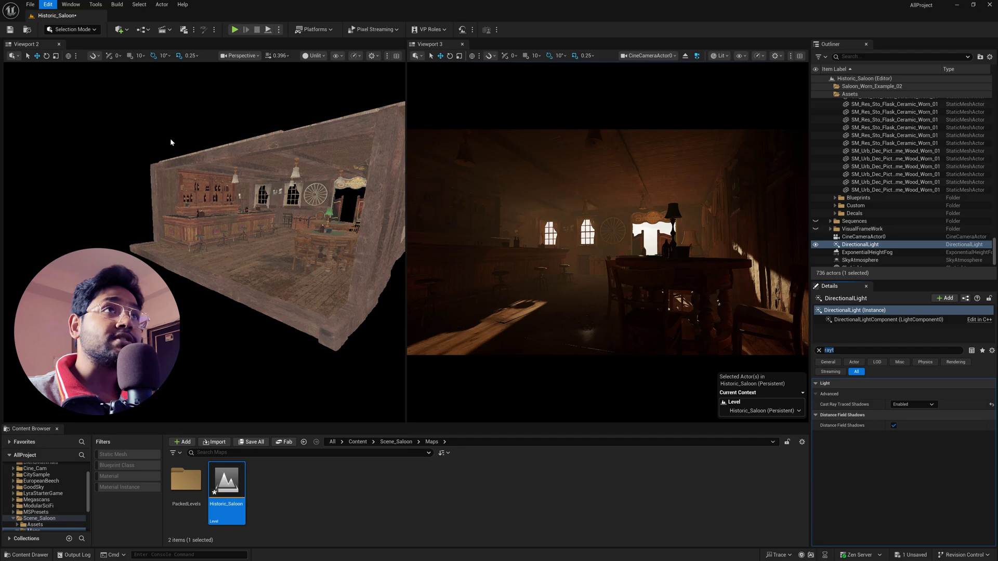
text(rayt)
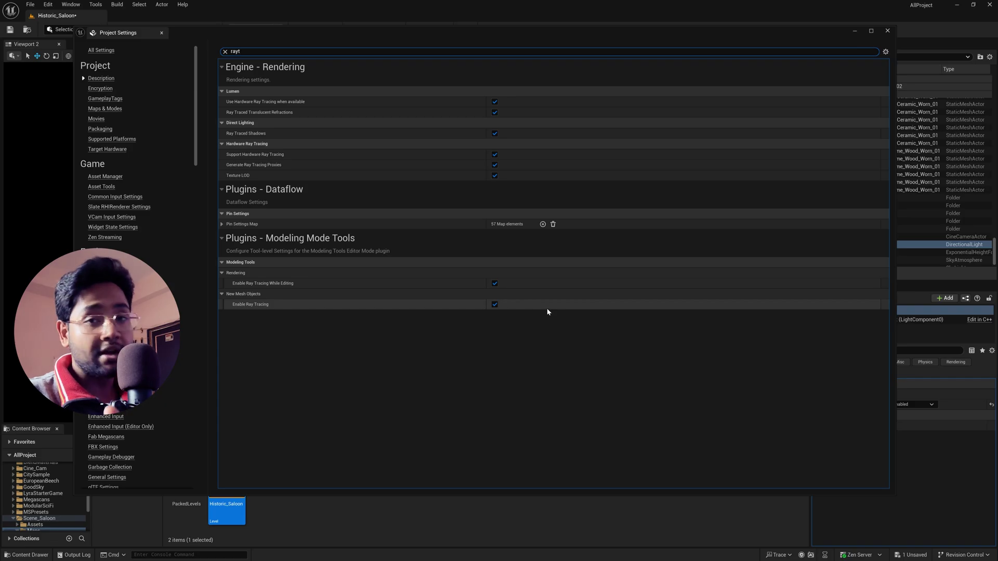
click(888, 30)
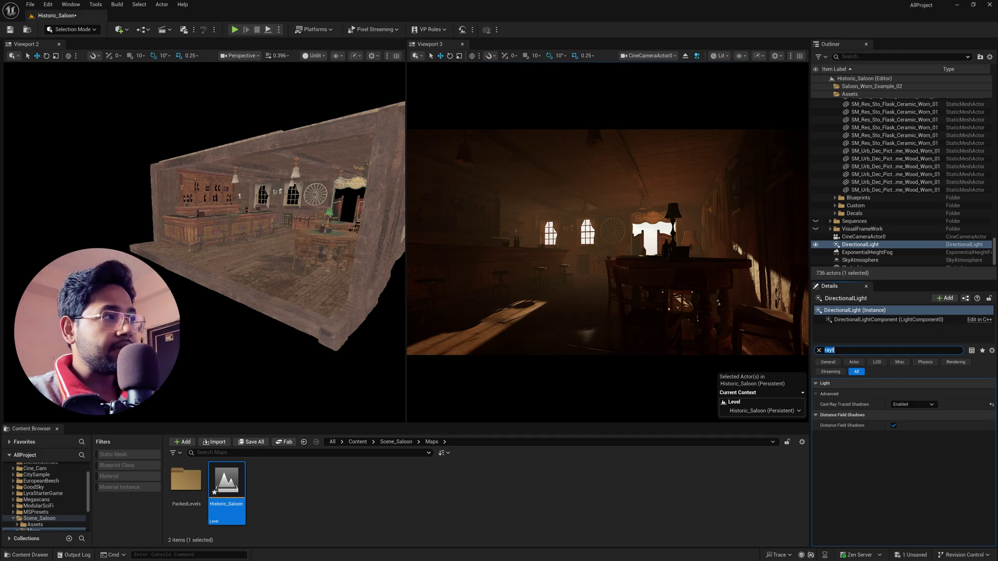
Set the directional light's ray tracing Samples Per Pixel to 16, and clear the property filter.
text(sampl)
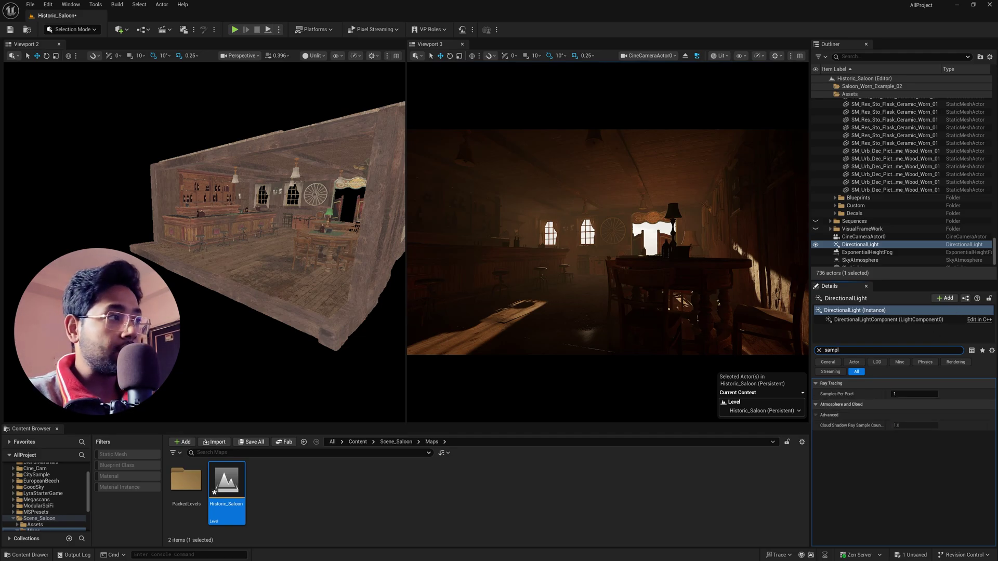
click(898, 394)
text(6)
key(Return)
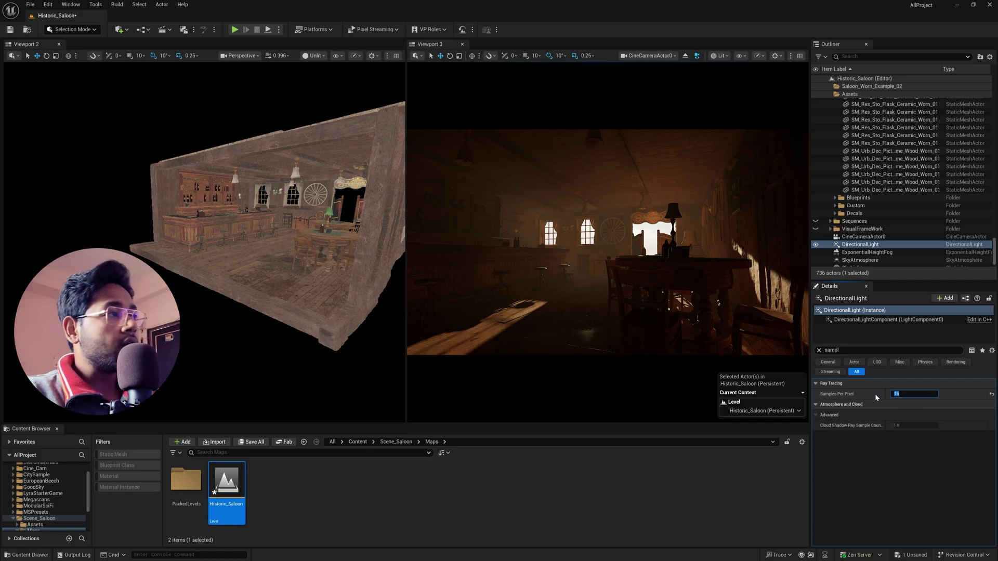
click(819, 351)
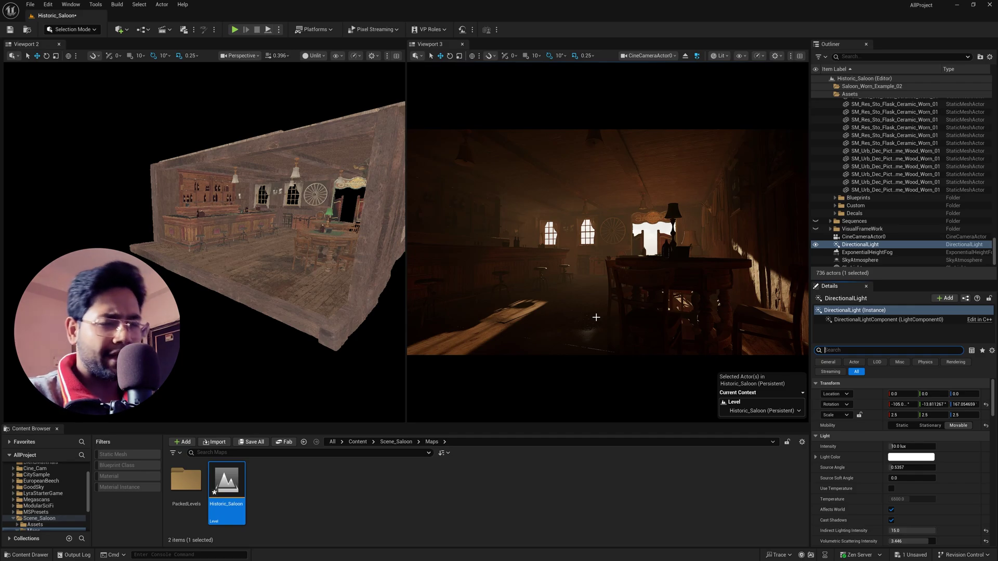
Reframe the unlit overview to show the whole saloon, and add a Rect Light inside it.
right_drag(301, 277, 303, 262)
key(d)
scroll(298, 270, up, 2)
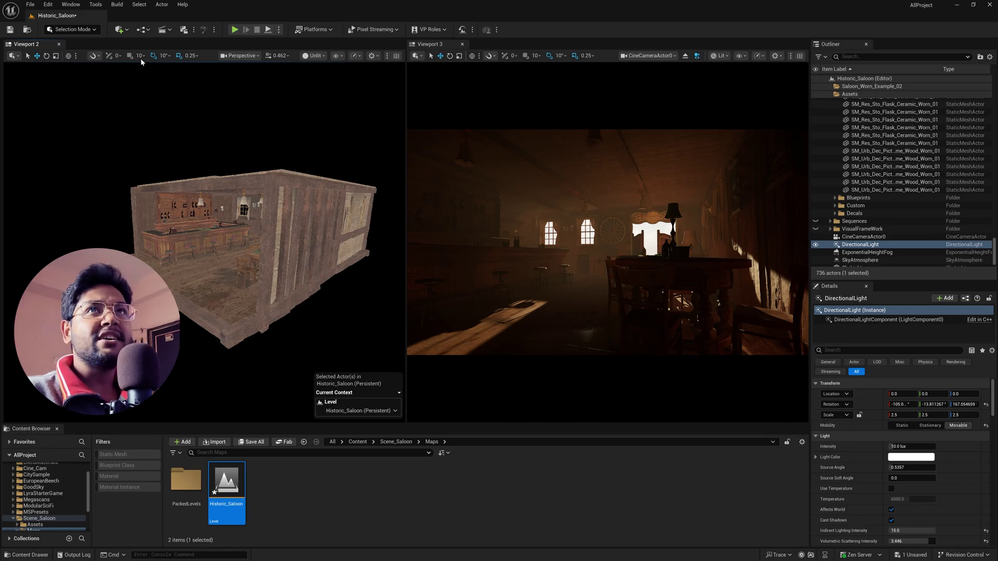
click(119, 30)
mouse_move(145, 114)
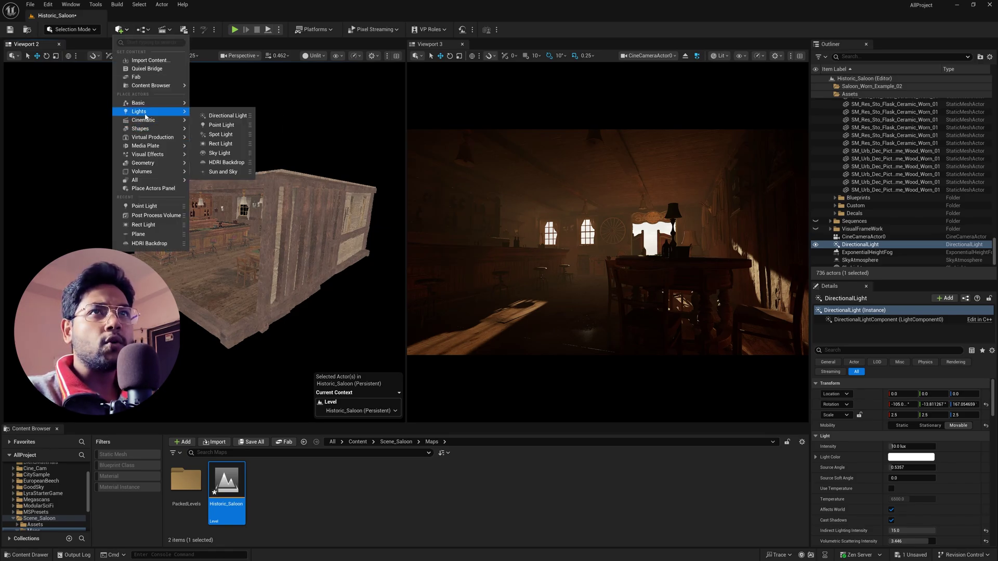
click(222, 143)
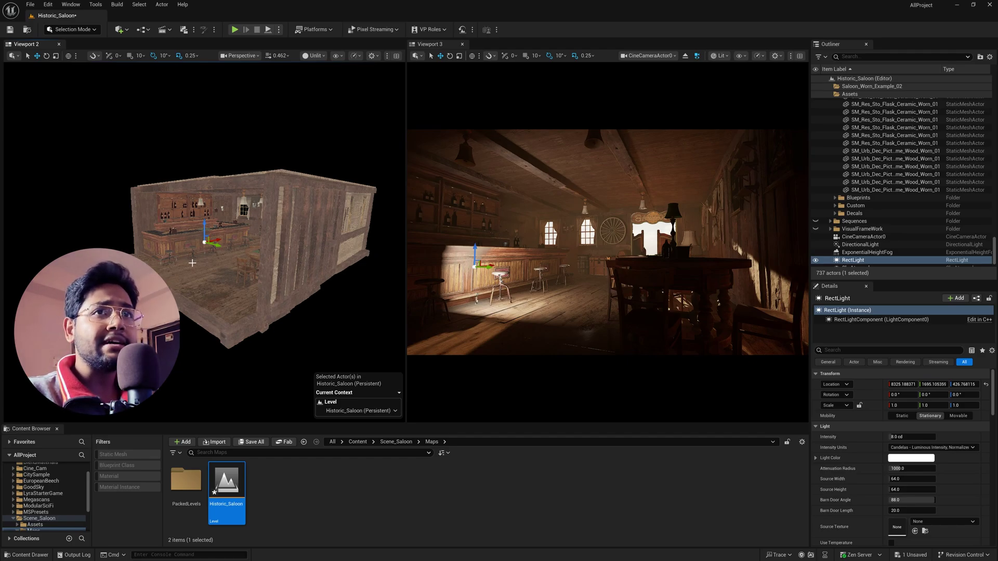
Show the light icons in the overview, move the rect light along Y to about 1823, and rotate it -90° to face the floor.
right_drag(193, 263, 236, 254)
key(g)
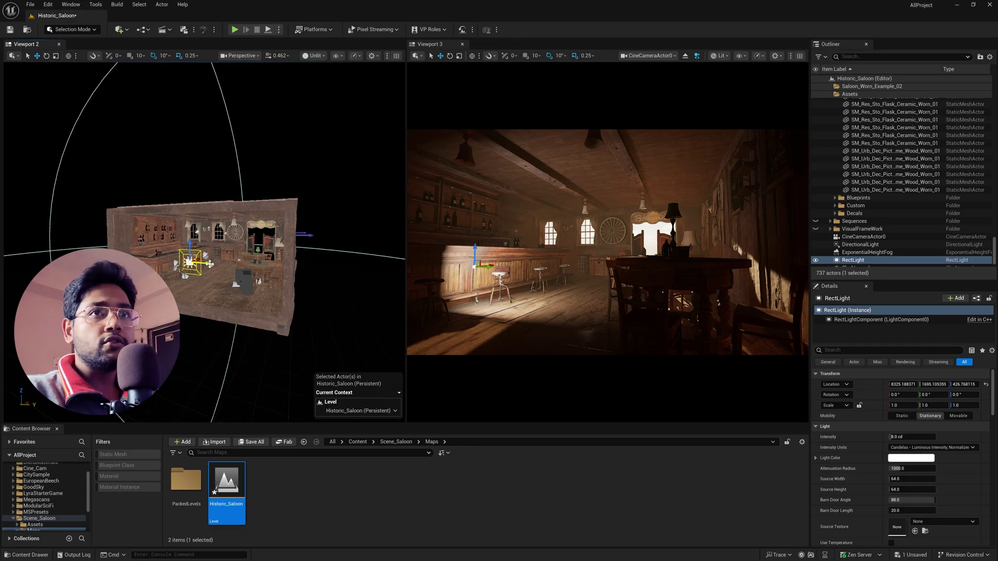
drag(210, 262, 207, 285)
key(e)
key(w)
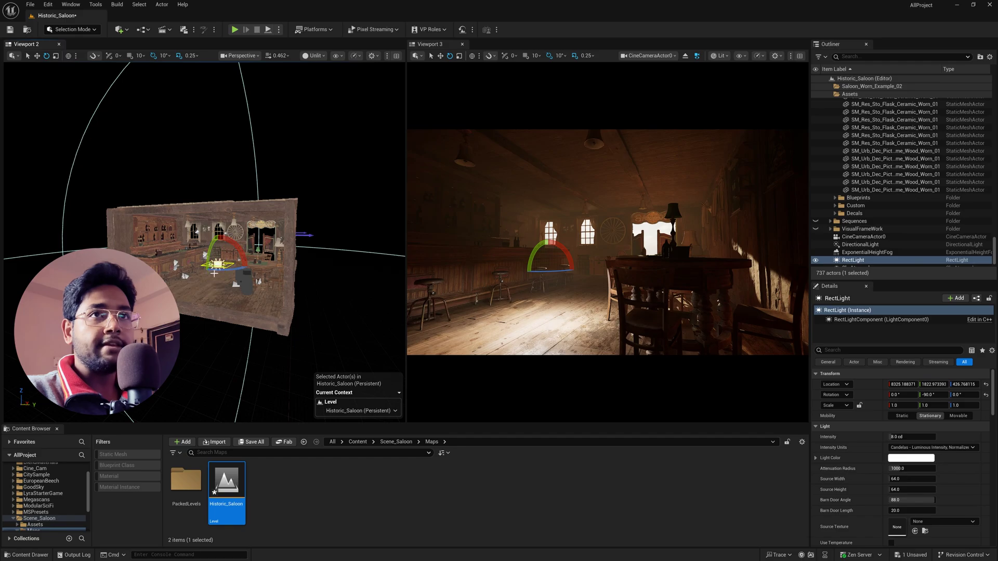
Enlarge the rect light to a Source Width of about 458.7 and a Source Height of about 112.
key(w)
right_drag(365, 284, 375, 302)
scroll(365, 284, up, 5)
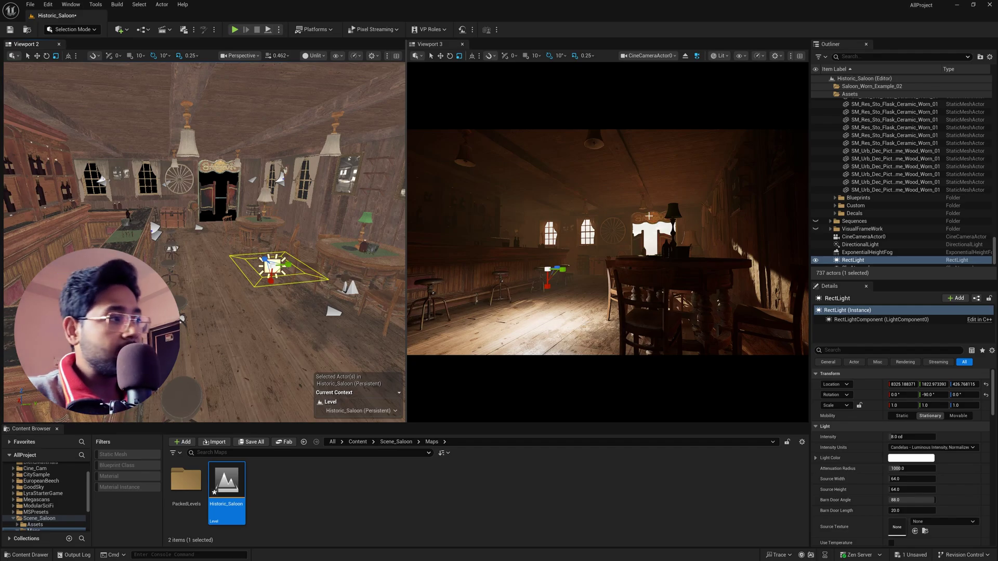
mouse_move(912, 477)
mouse_down()
mouse_move(931, 477)
mouse_move(904, 489)
mouse_up()
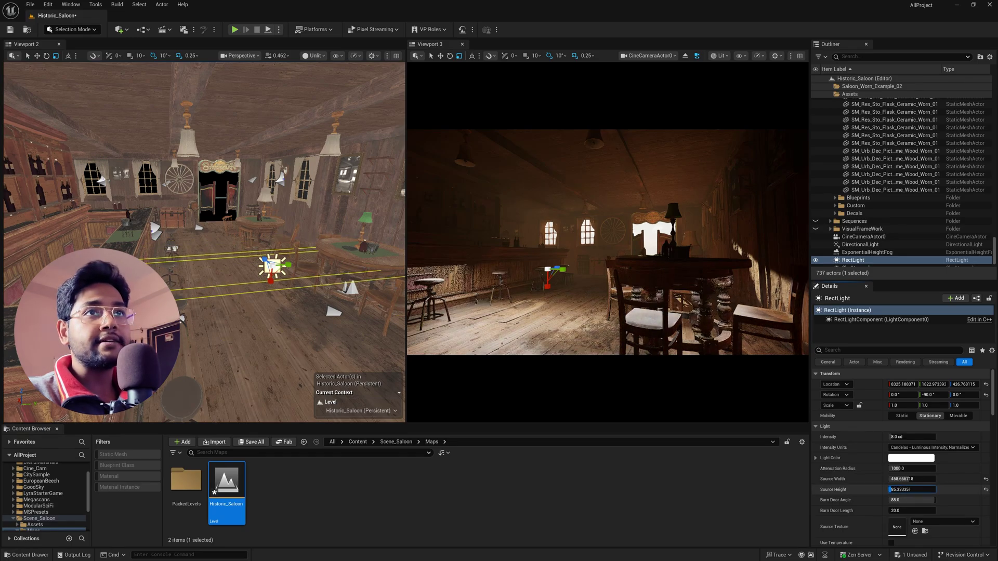
right_drag(234, 218, 225, 244)
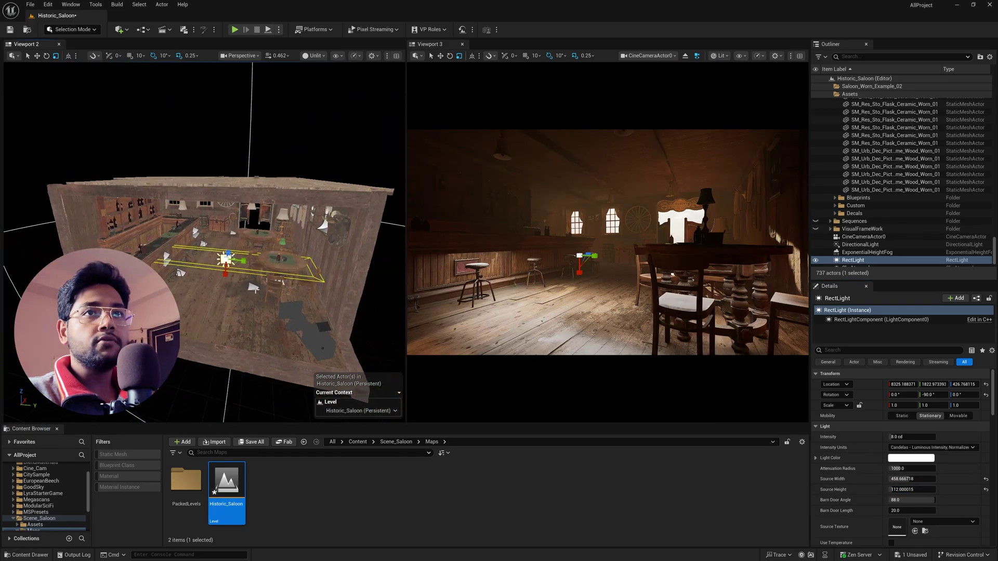
Move the rect light outside the saloon to X of about 9249, and angle it to a rotation of 180°, -60°, 180°.
key(w)
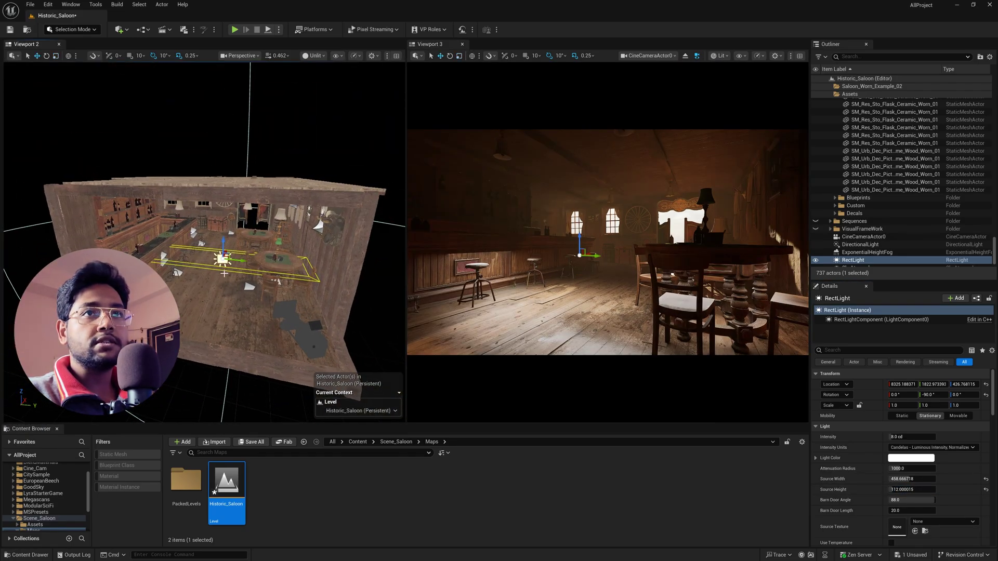
alt+drag(307, 266, 259, 271)
middle_drag(258, 271, 252, 271)
drag(217, 266, 320, 214)
right_drag(332, 240, 267, 240)
key(e)
drag(297, 228, 263, 306)
right_drag(263, 306, 319, 285)
key(space)
key(space)
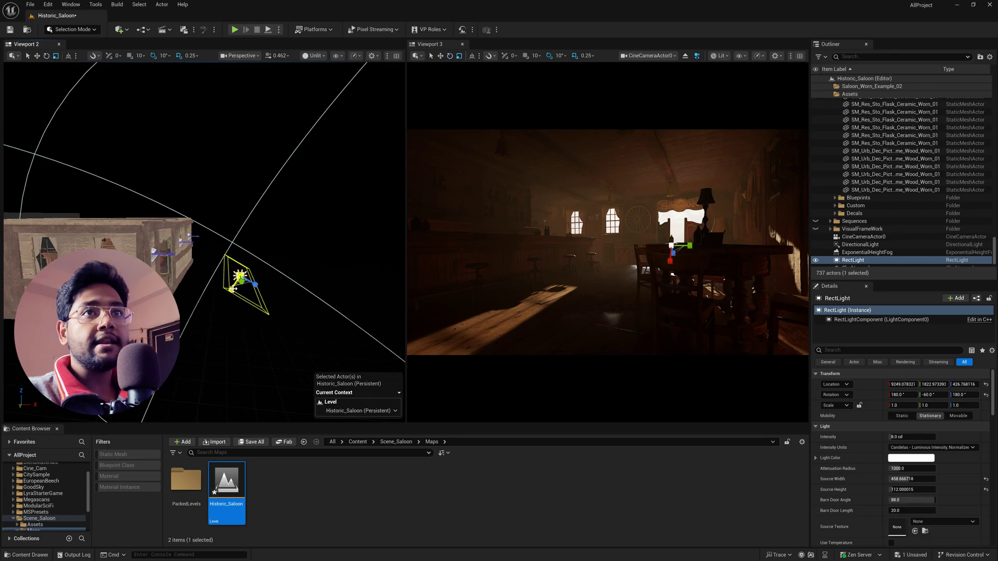
Raise the rect light outside the saloon to Z of about 646, and tilt it to a -50° Y rotation.
drag(240, 261, 248, 212)
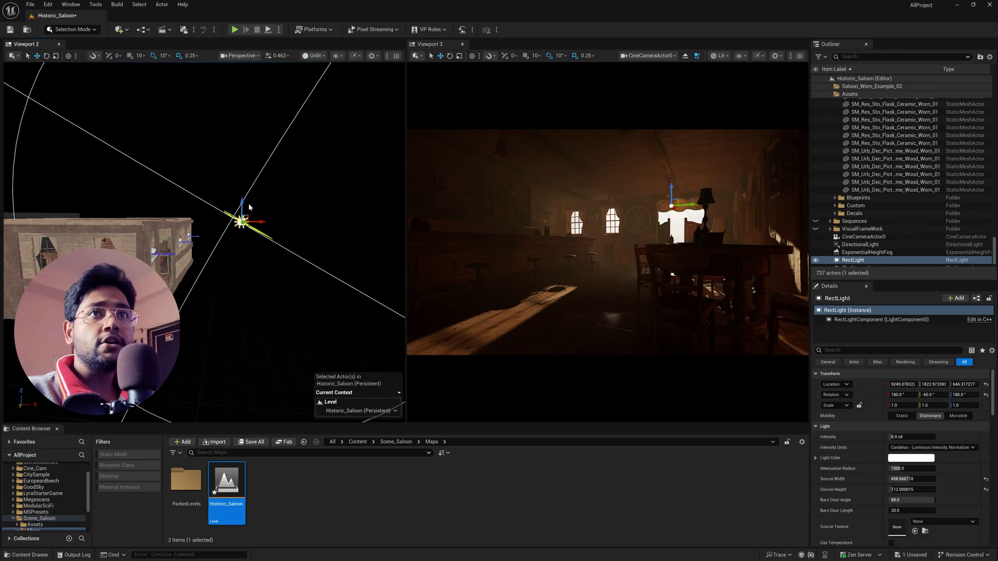
key(e)
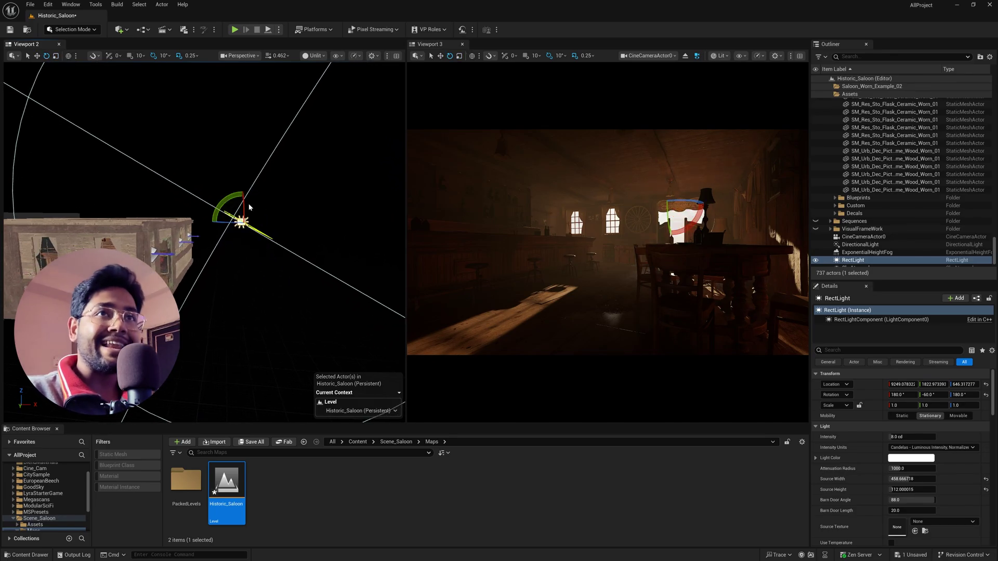
drag(265, 210, 273, 224)
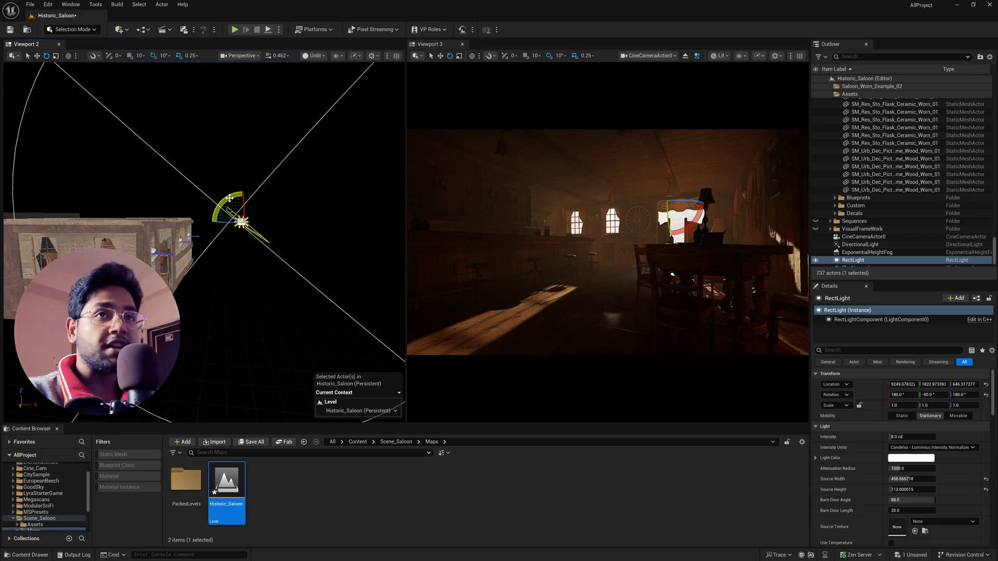
Set the rect light's intensity to 5000 cd.
click(910, 438)
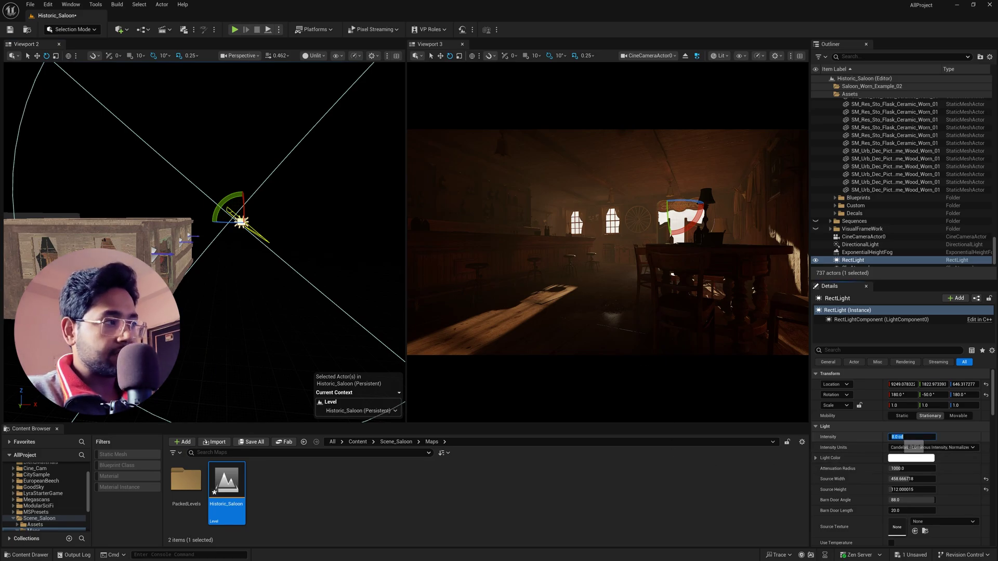
text(5000)
key(Return)
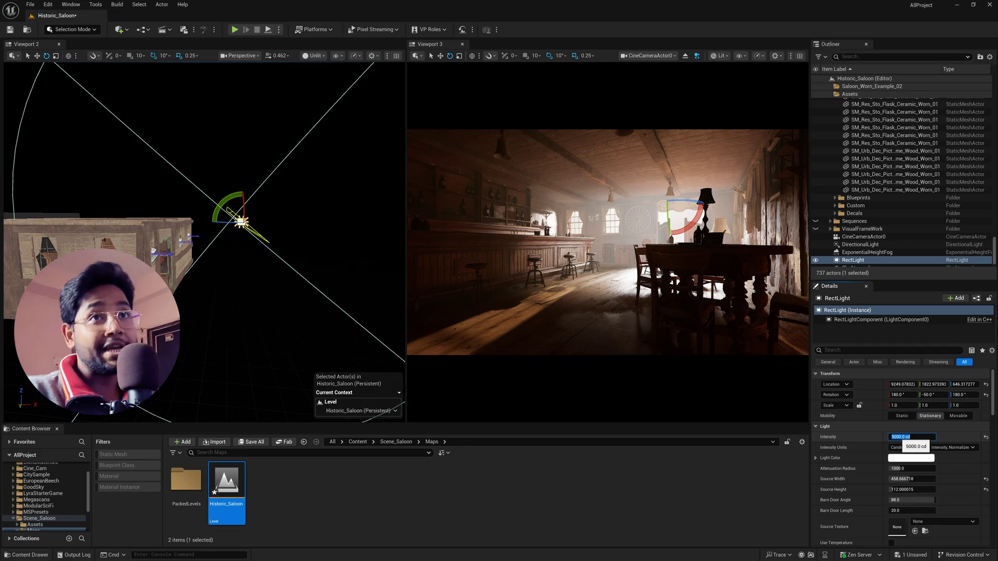
Rotate the directional light to move the patch of direct sunlight off the saloon floor.
click(235, 356)
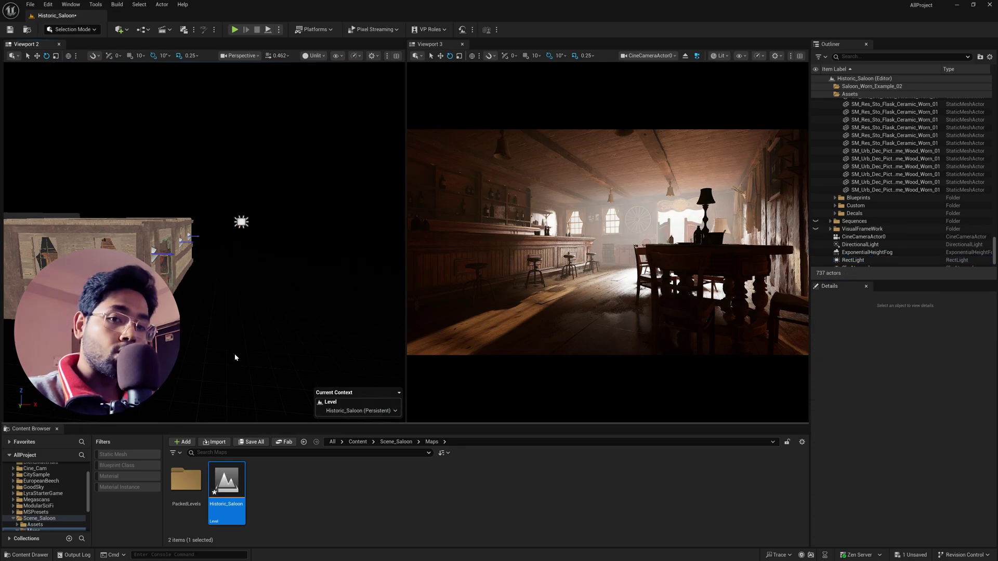
key(ctrl+l)
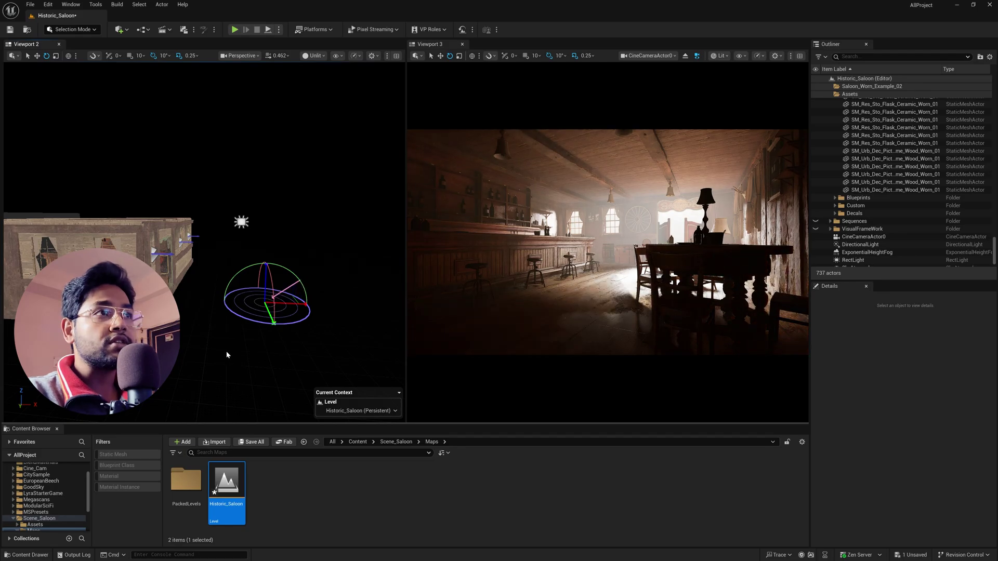
key(ctrl+l)
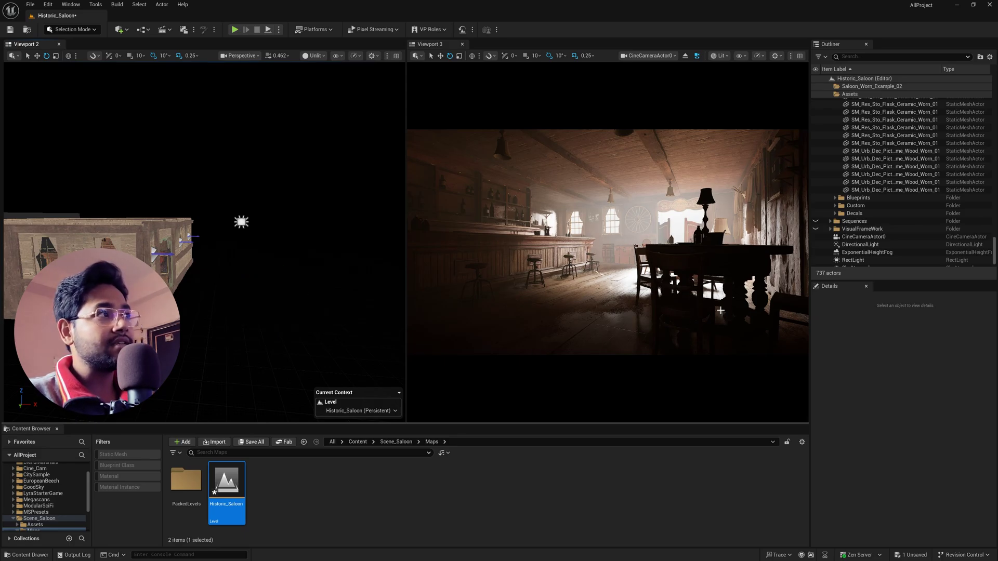
Toggle the rect light's visibility off and on to compare its effect on the camera shot, leaving it visible.
scroll(851, 251, down, 1)
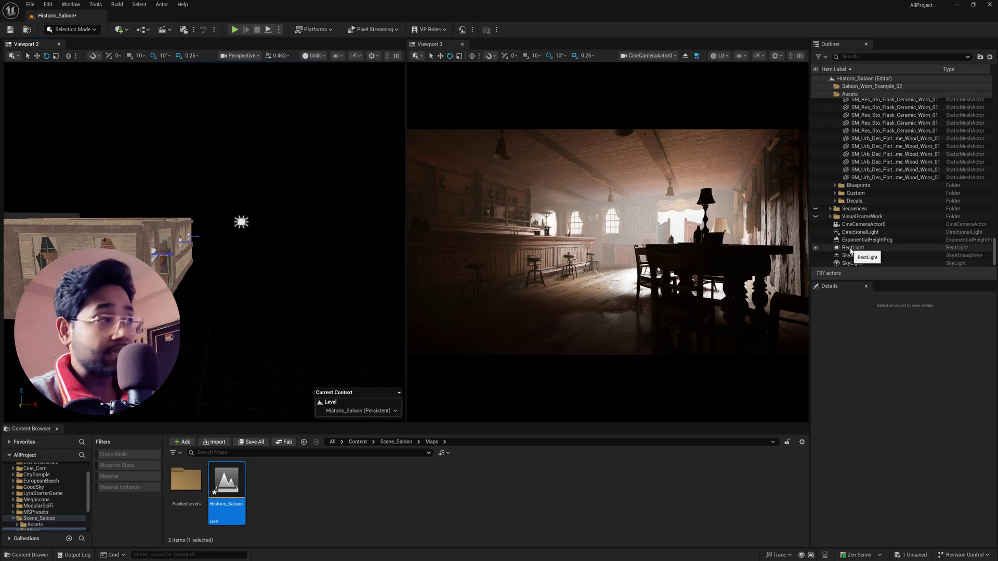
click(850, 248)
click(817, 248)
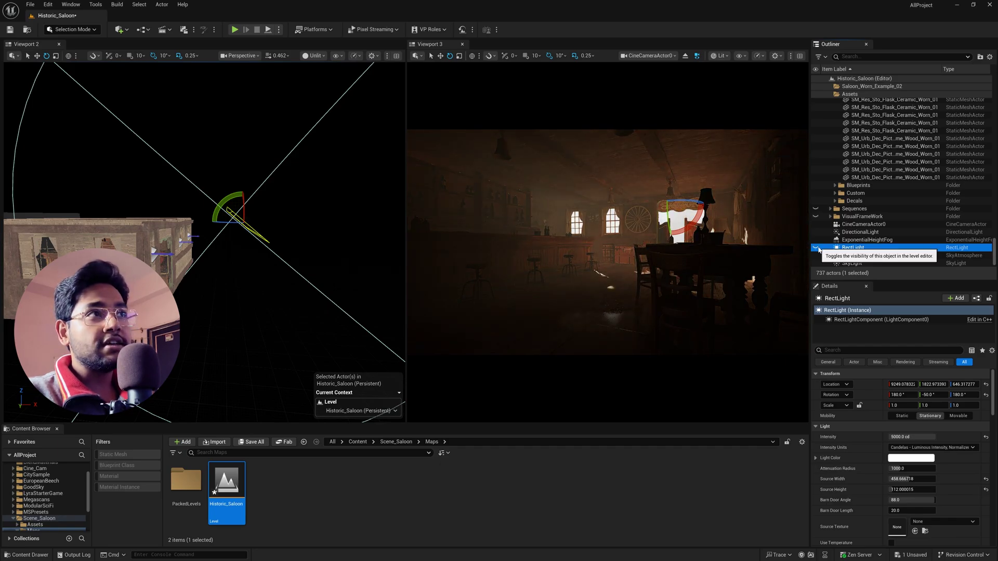
click(817, 248)
click(817, 248)
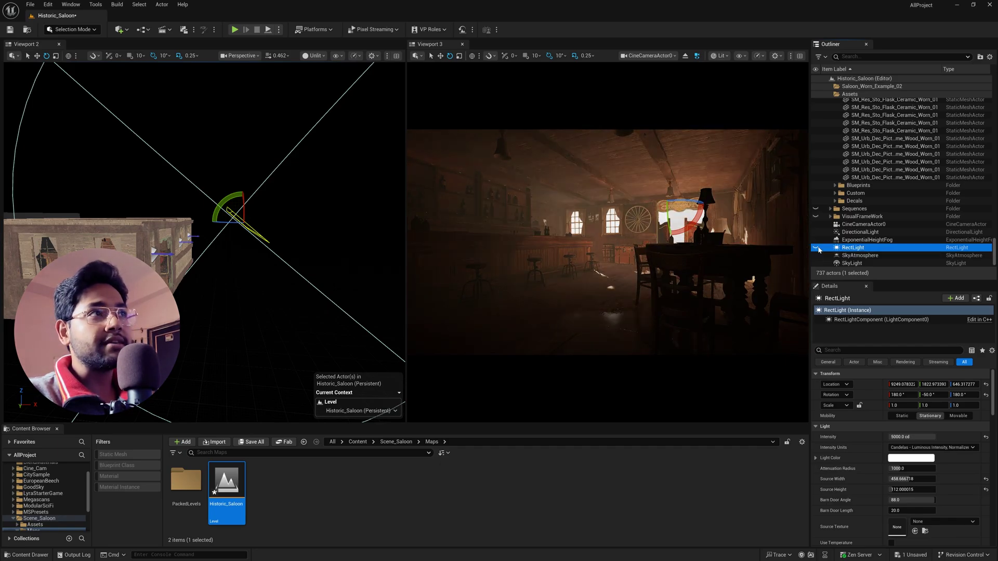
click(817, 248)
click(818, 247)
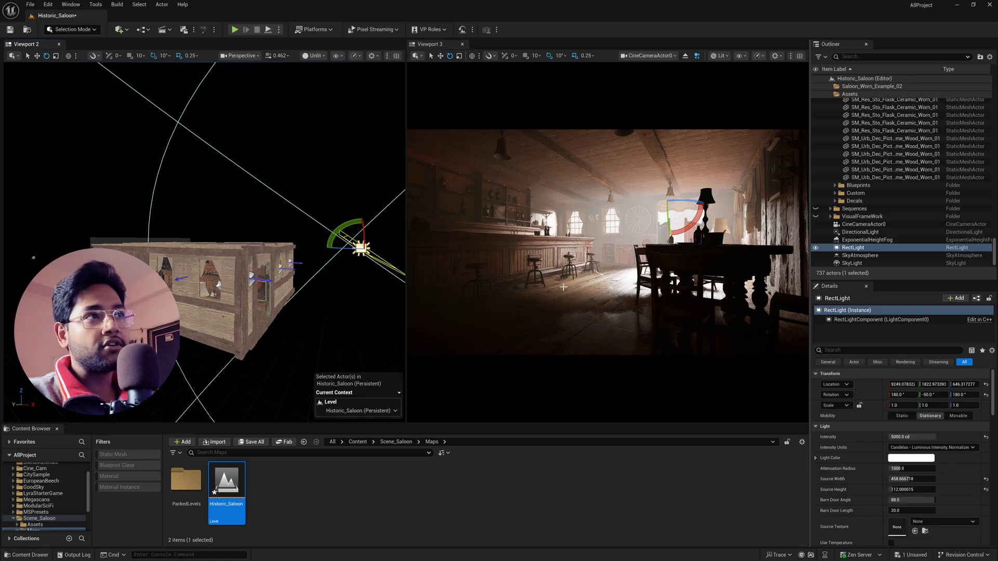
Increase the rect light's Attenuation Radius to about 1328 so its light reaches further through the saloon.
right_drag(244, 234, 332, 234)
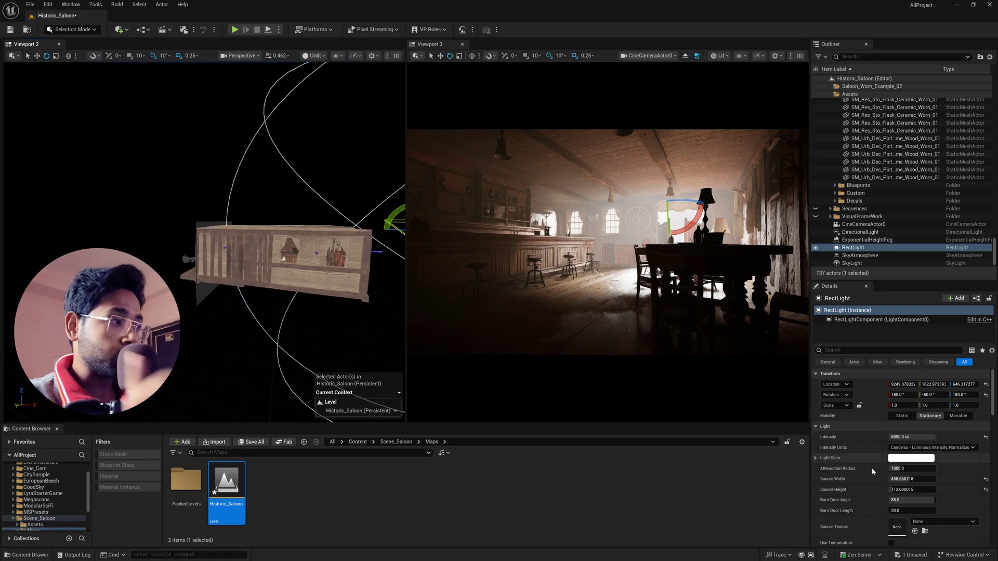
mouse_move(910, 468)
mouse_down()
mouse_move(962, 468)
mouse_move(902, 469)
mouse_up()
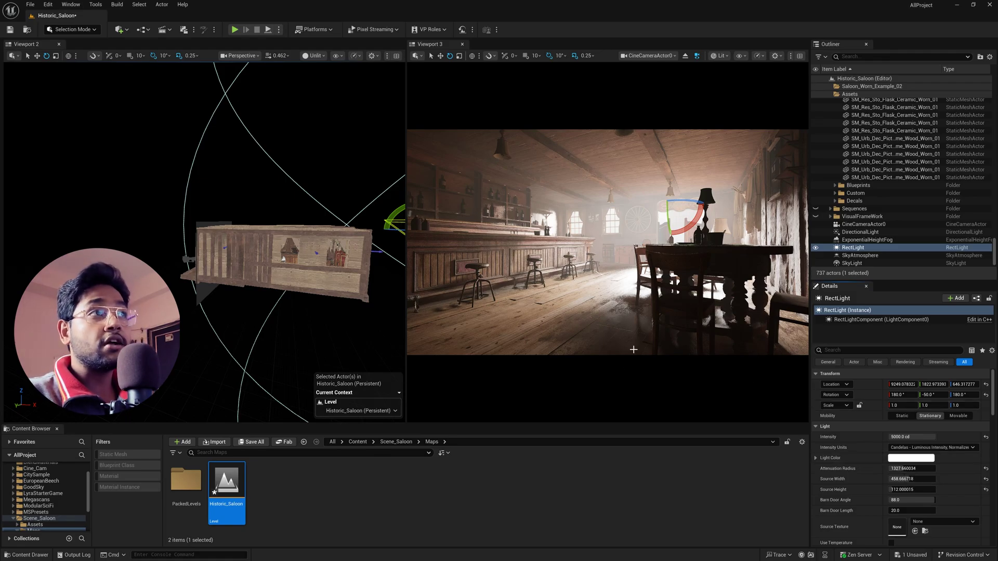
Add a Post Process Volume and enable its Infinite Extent (Unbound) option.
click(77, 5)
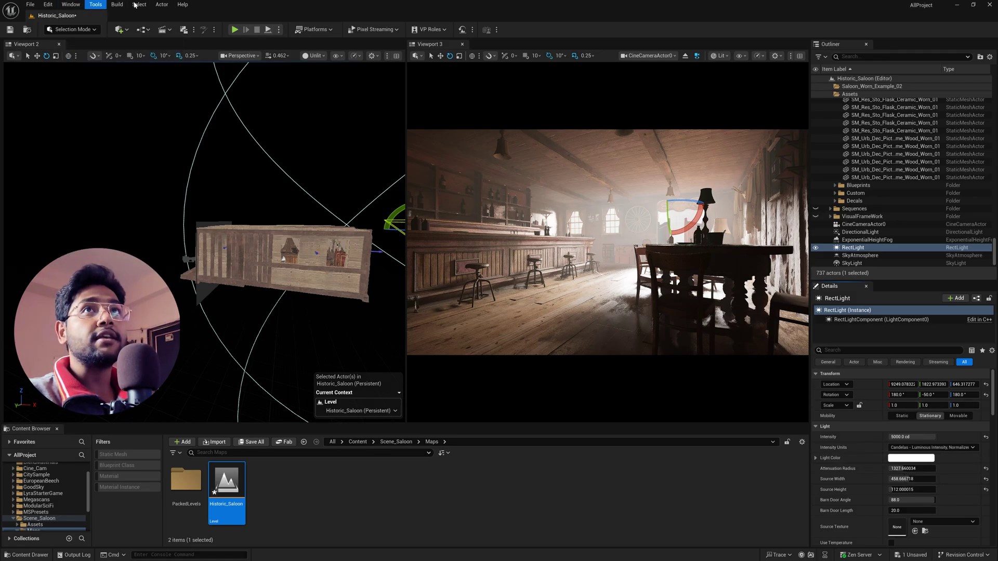
click(302, 3)
click(119, 29)
mouse_move(149, 139)
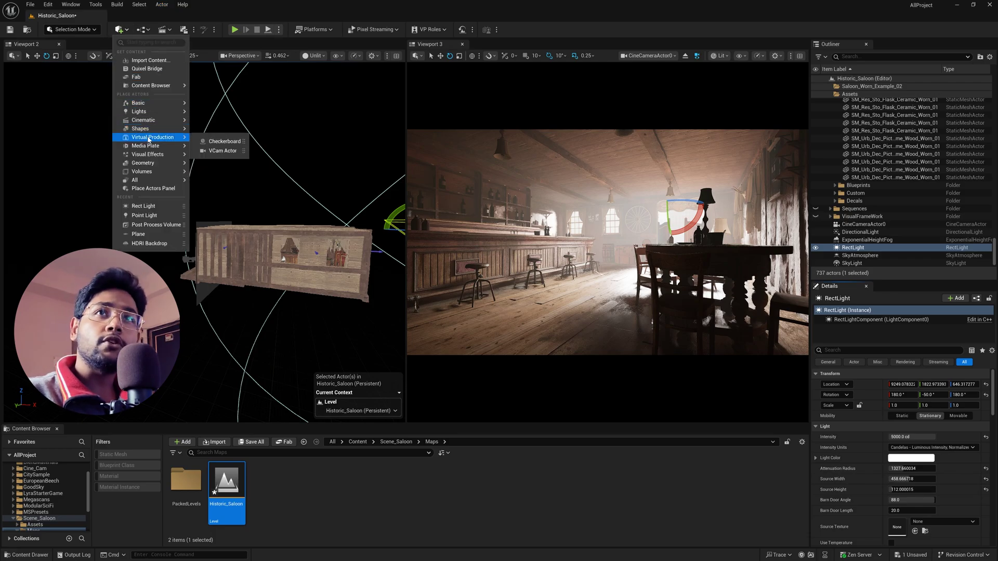
mouse_move(154, 159)
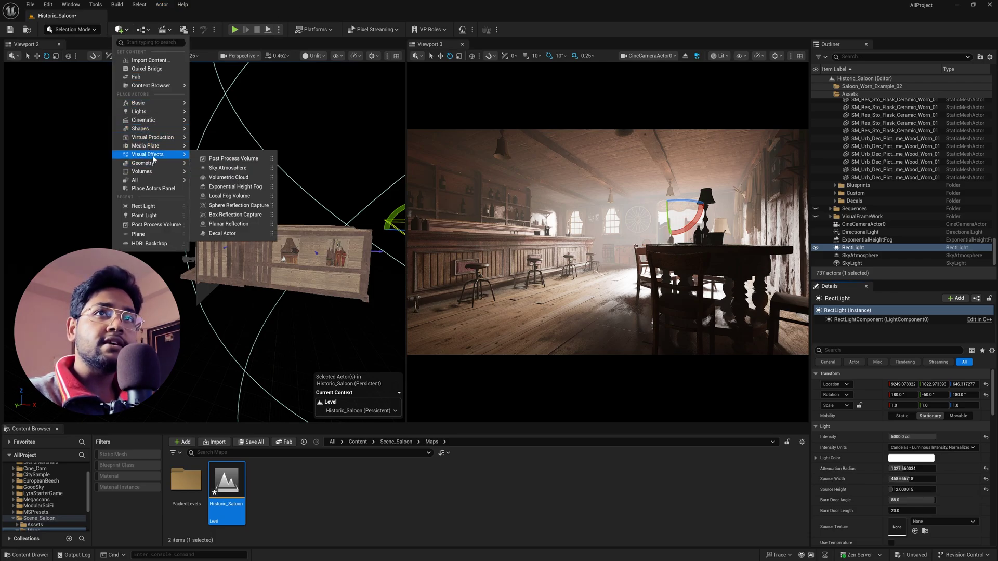
click(231, 158)
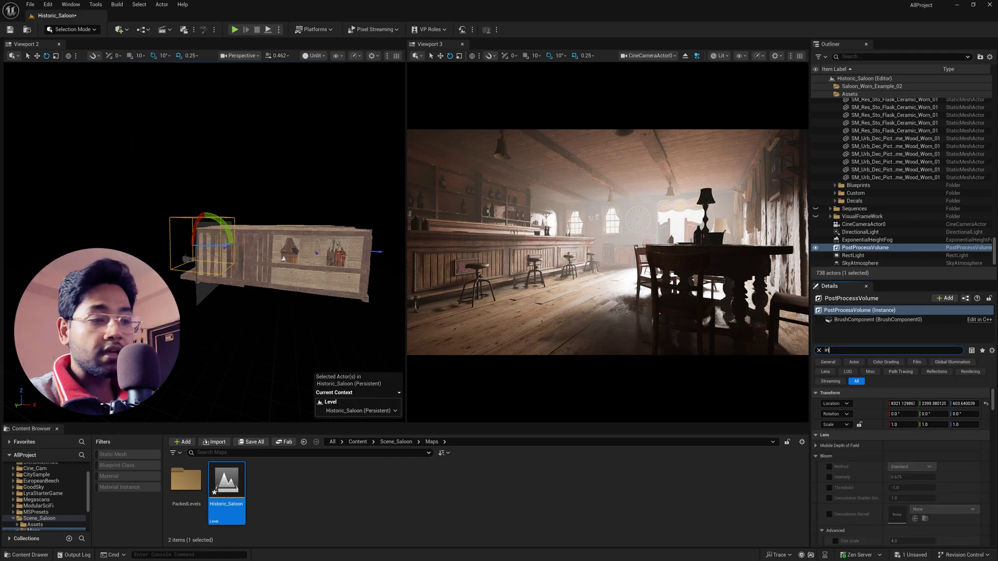
text(f)
click(894, 435)
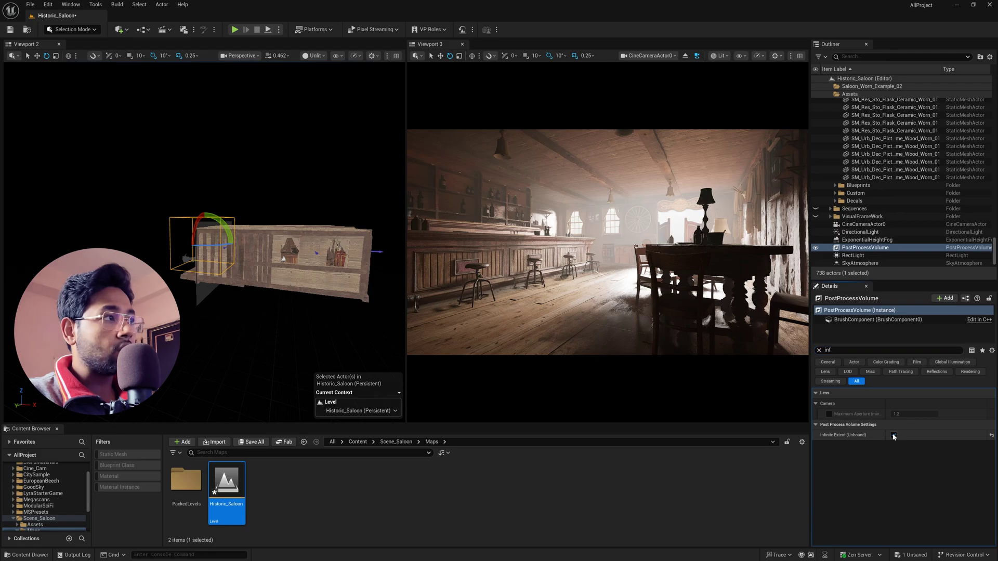
click(819, 351)
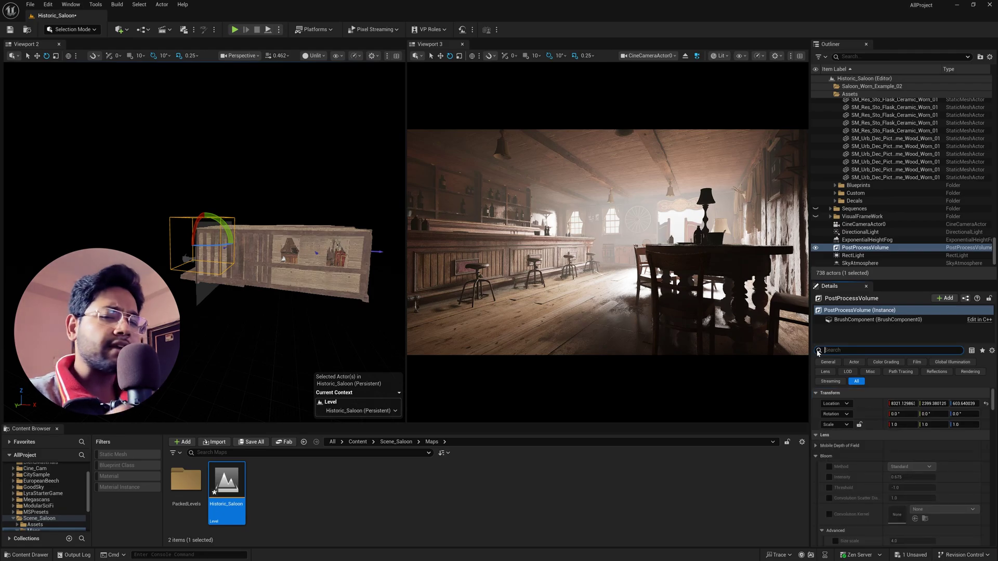
Enable the volume's Metering Mode, Exposure Compensation and Apply Physical Camera Exposure overrides.
scroll(847, 444, down, 10)
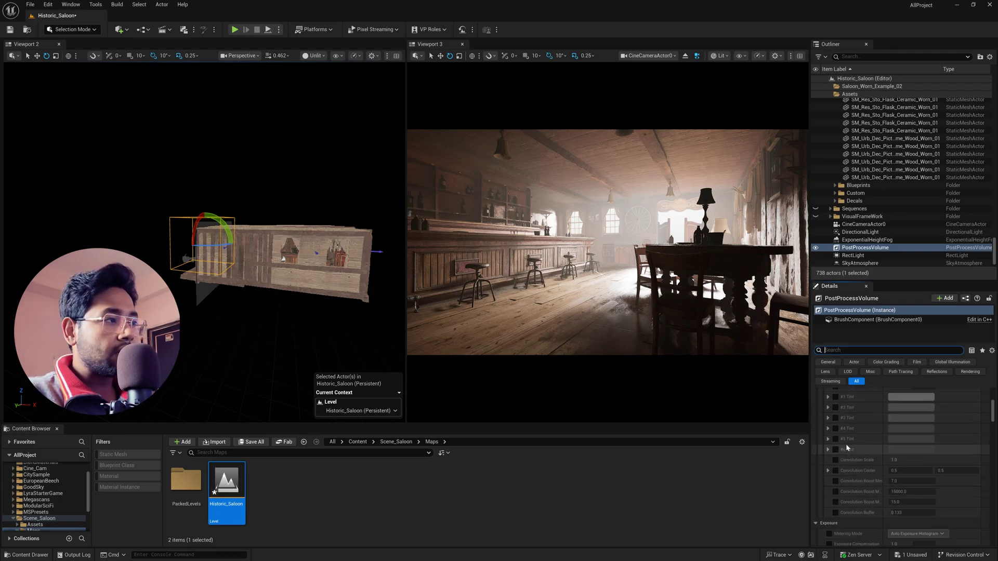
click(829, 397)
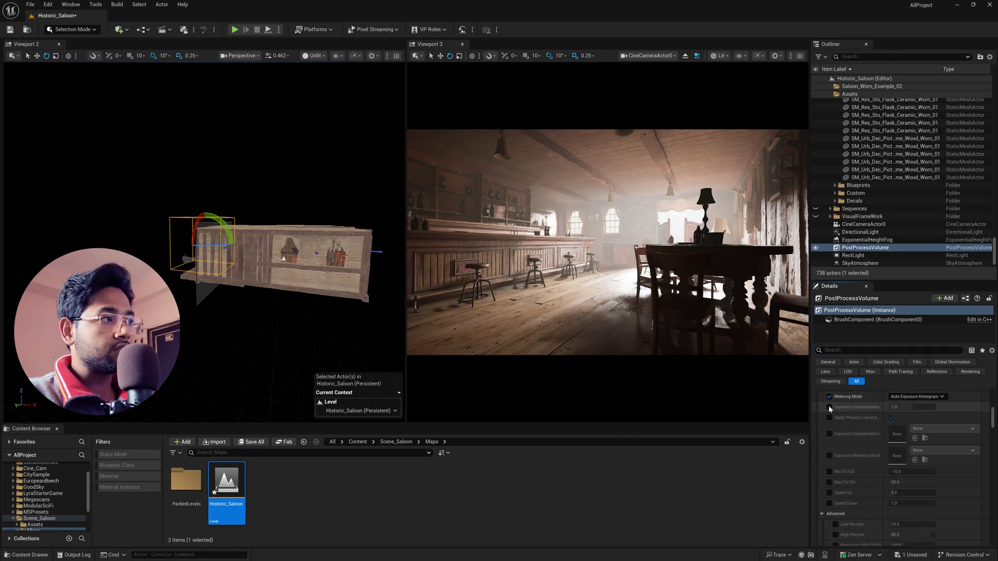
click(829, 407)
click(829, 417)
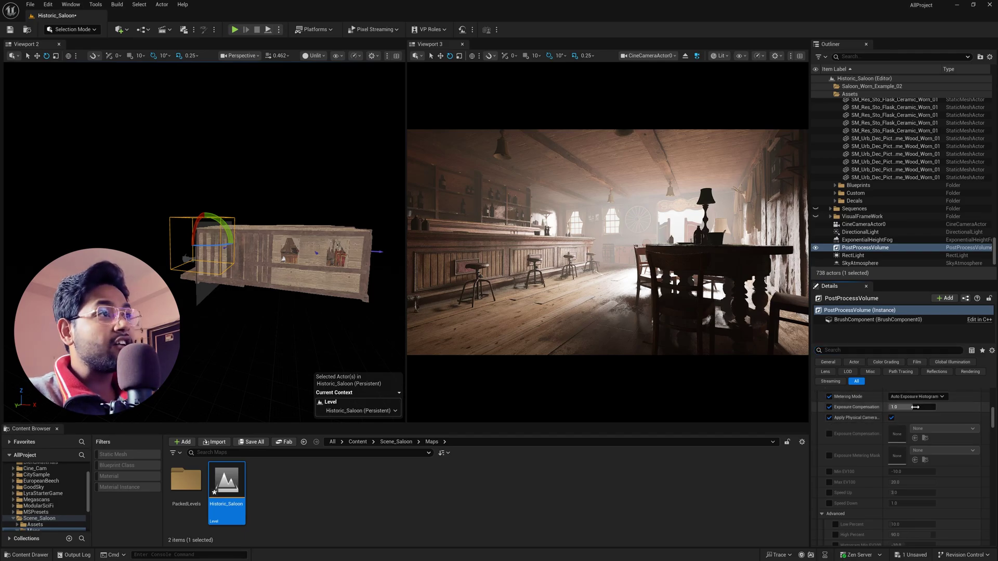
Fine-tune the volume's Exposure Compensation, trying values of about -0.6 and 0.6.
drag(913, 407, 884, 408)
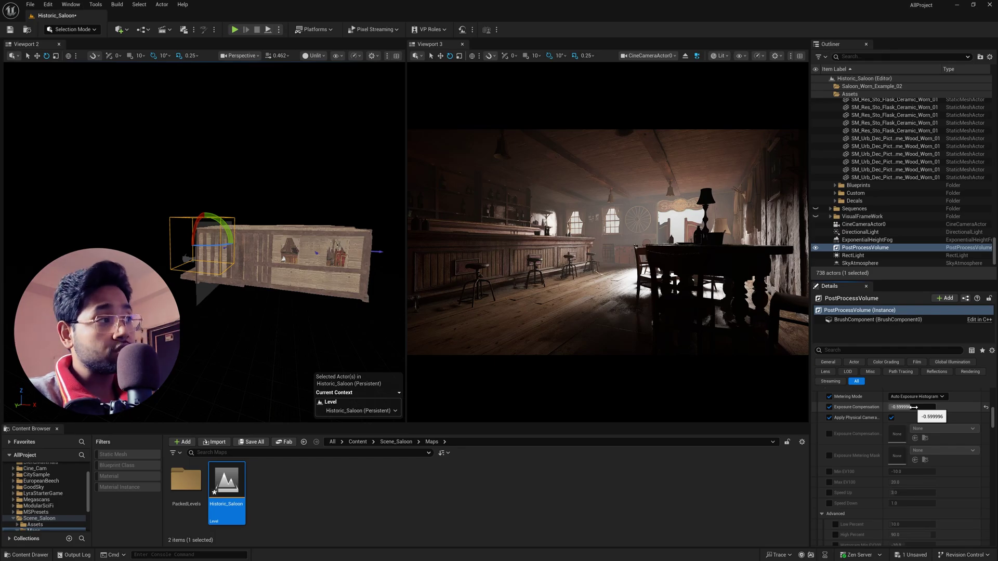
click(914, 407)
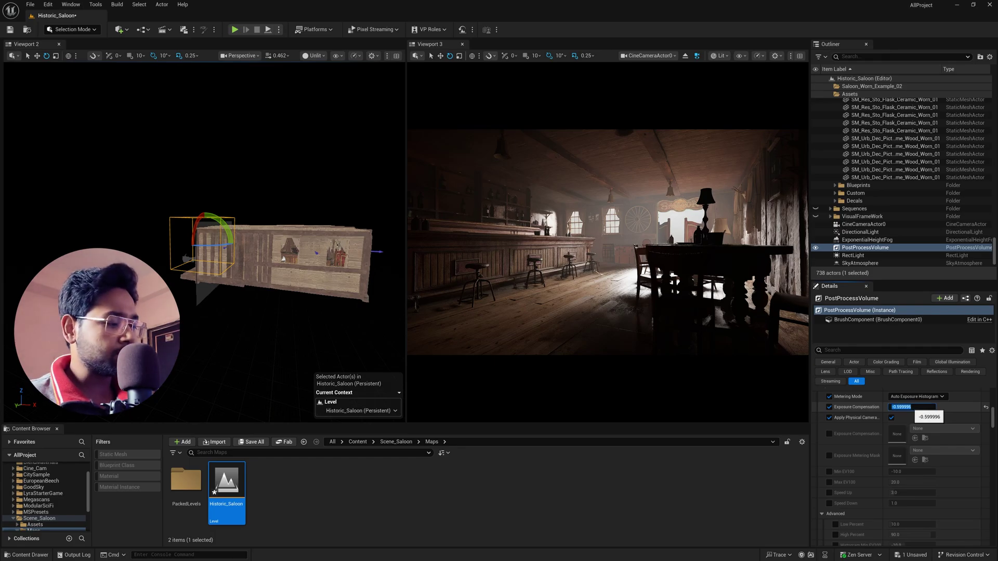
text(0.6)
key(Return)
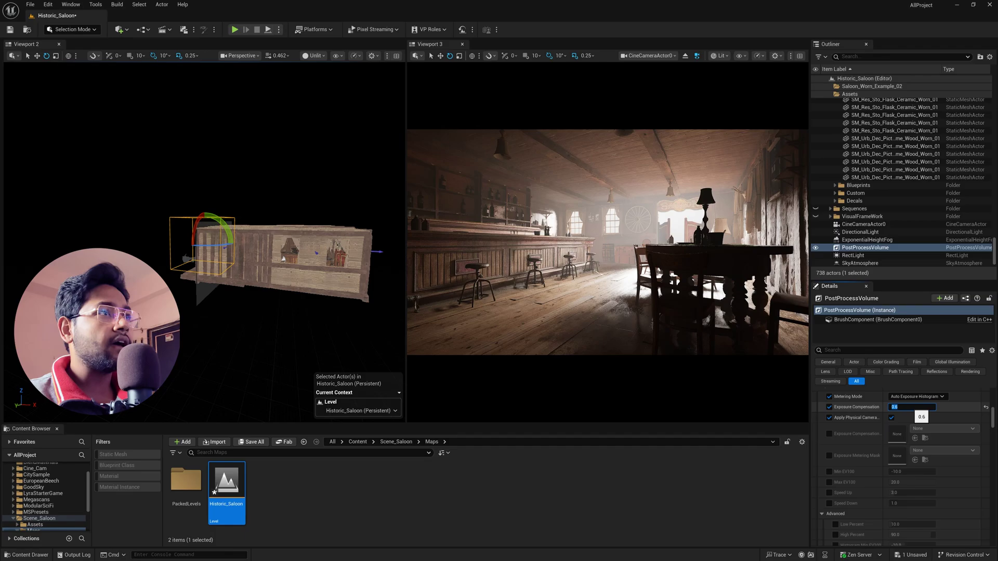
click(909, 407)
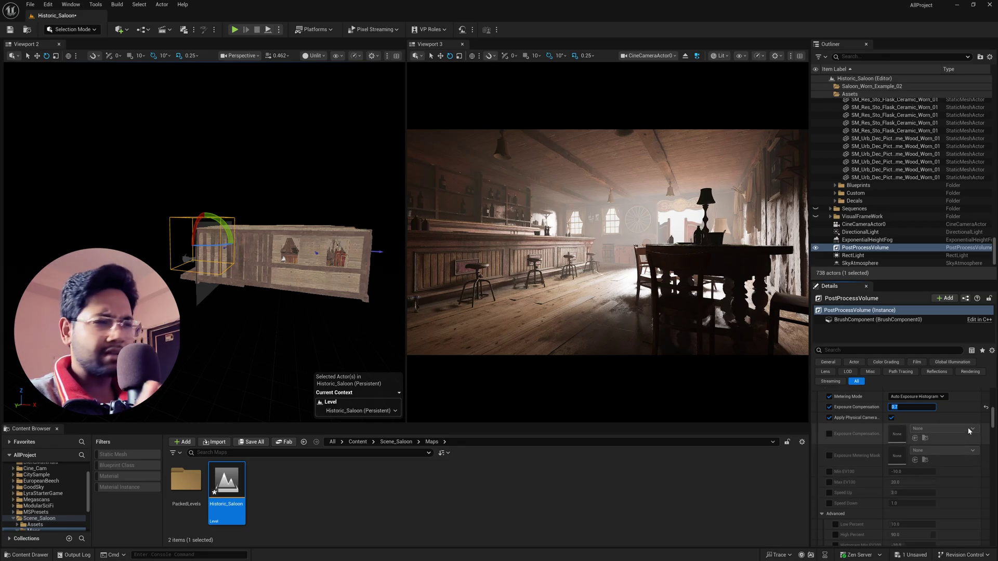
Enable the Method and Intensity overrides for the volume's bloom.
drag(992, 420, 991, 402)
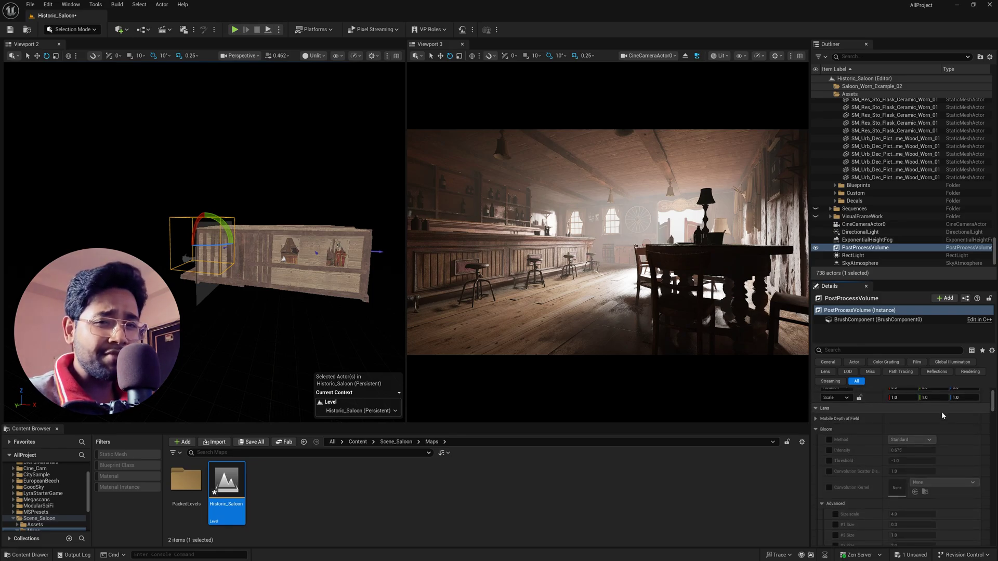
click(829, 440)
click(830, 450)
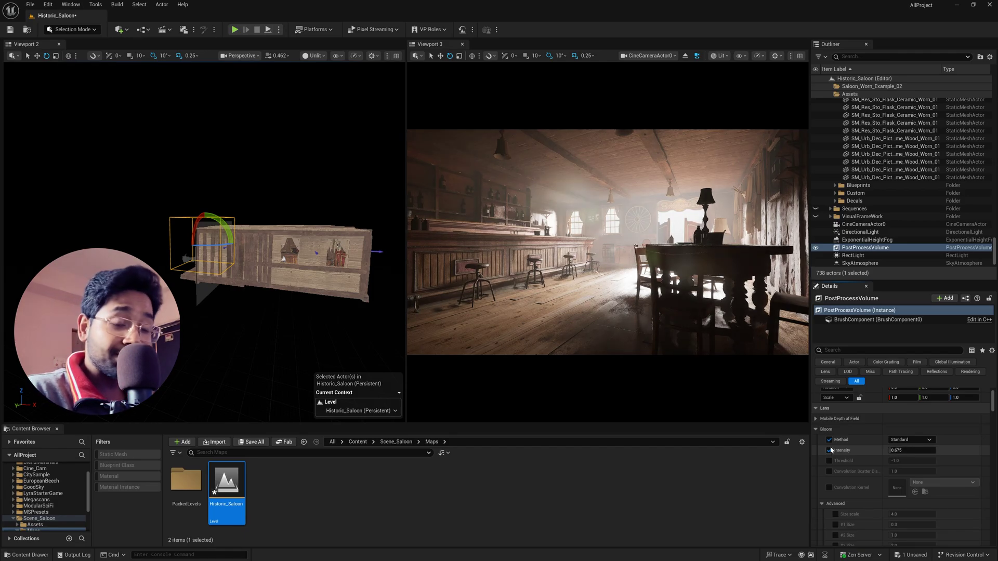
Try a cooler global Gamma tint of about R 0.91, G 0.98, B 1.0, and switch its override back off.
scroll(831, 451, down, 20)
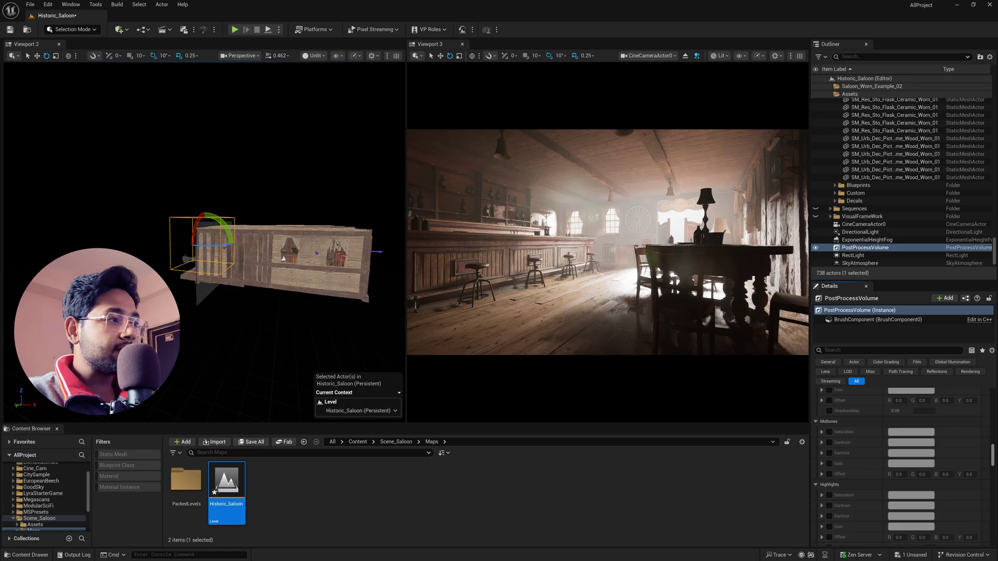
drag(992, 454, 996, 444)
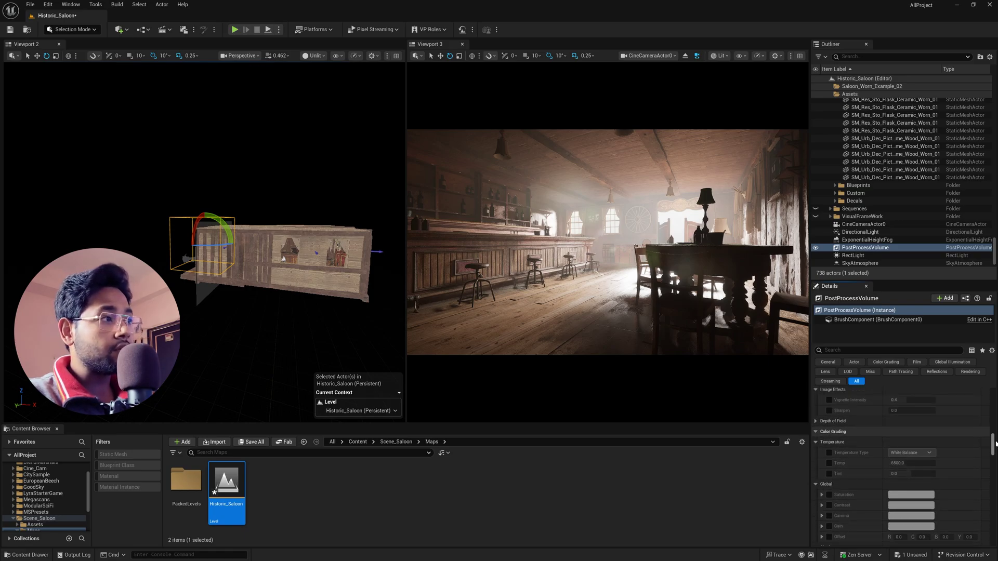
scroll(863, 455, down, 3)
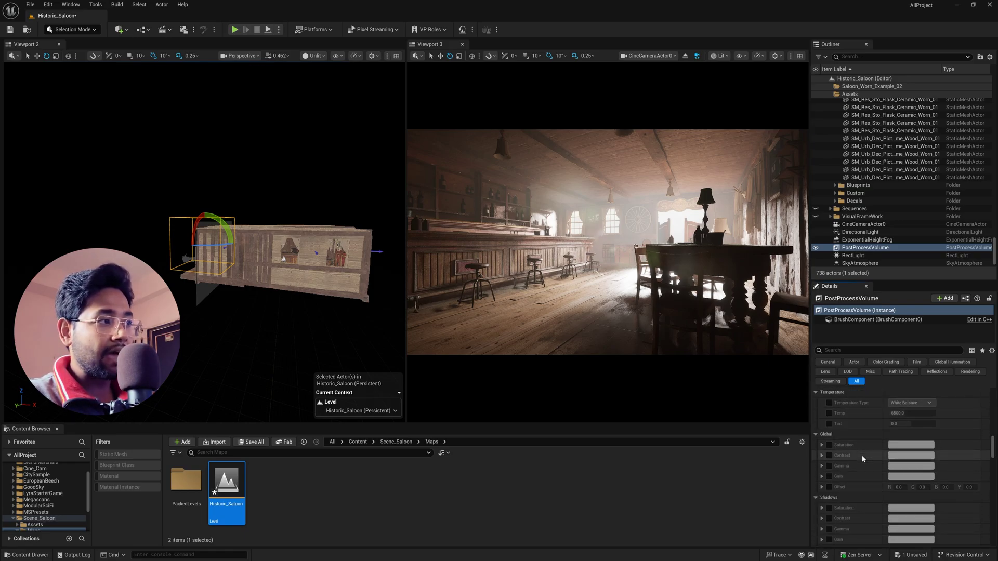
click(830, 467)
click(822, 466)
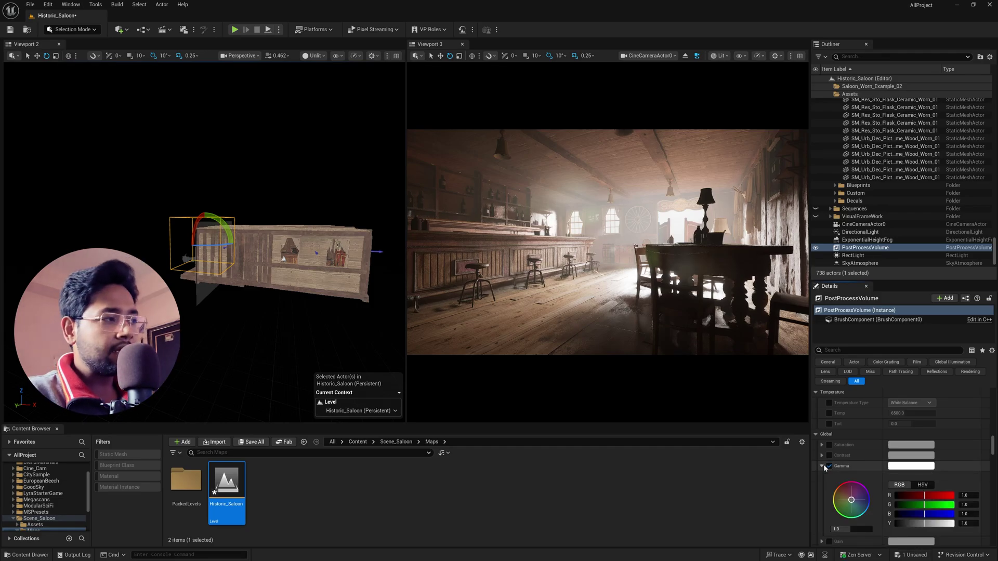
drag(851, 501, 857, 507)
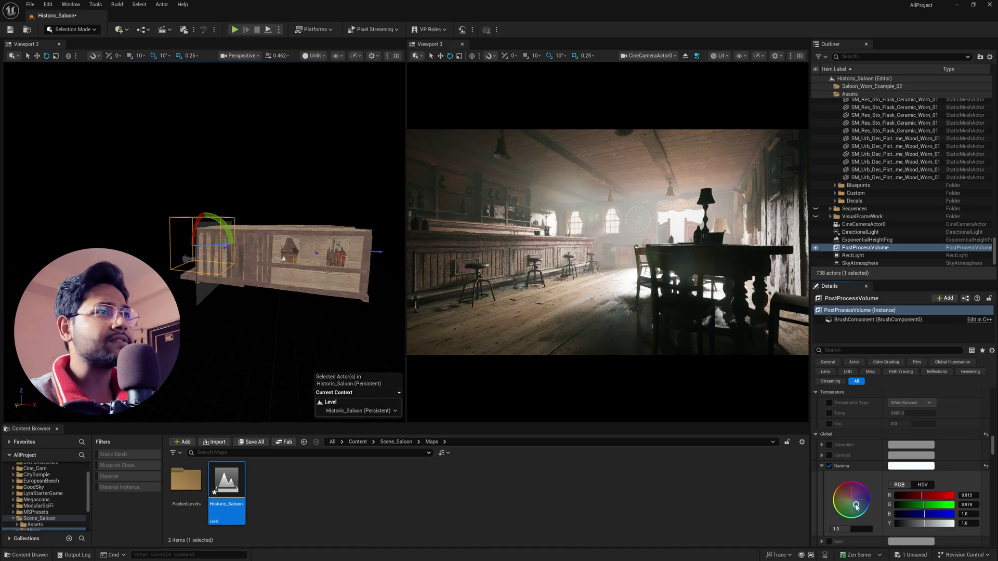
click(830, 467)
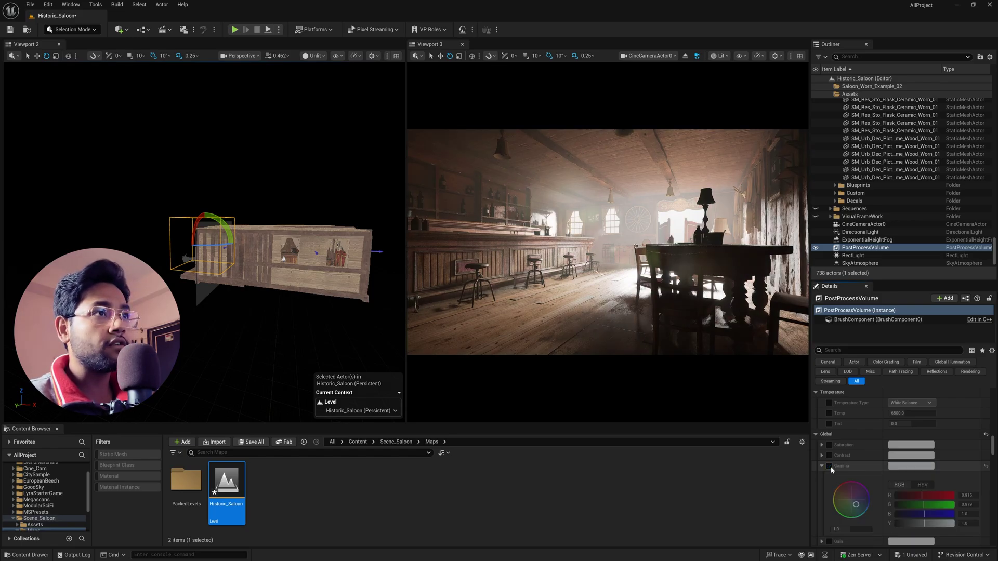
Switch the post-process volume's global Gamma override back on.
click(830, 466)
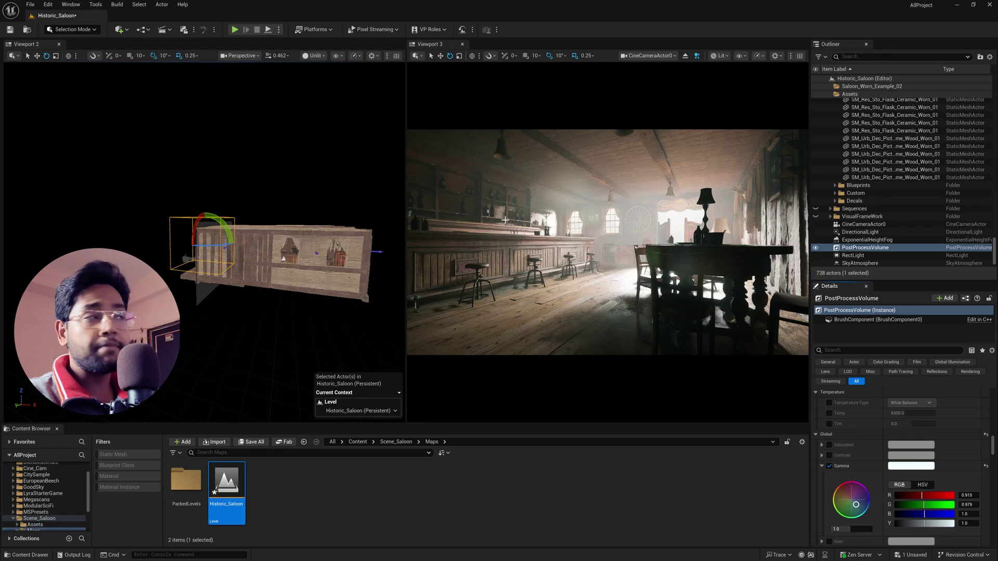
Enable Cast Ray Traced Shadows on the RectLight and set its ray tracing Samples Per Pixel to 16.
click(857, 256)
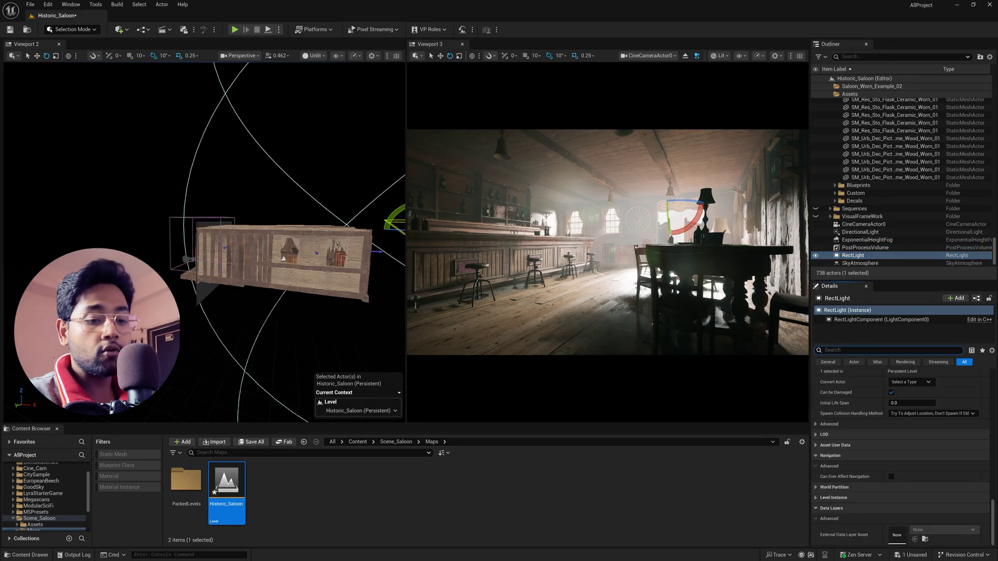
click(889, 350)
text(ray)
click(914, 395)
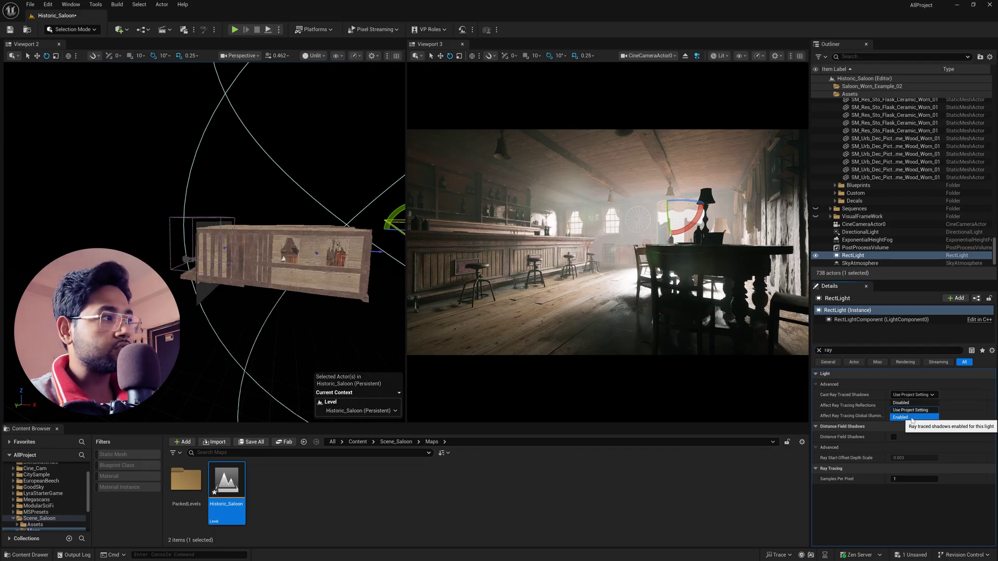
click(912, 417)
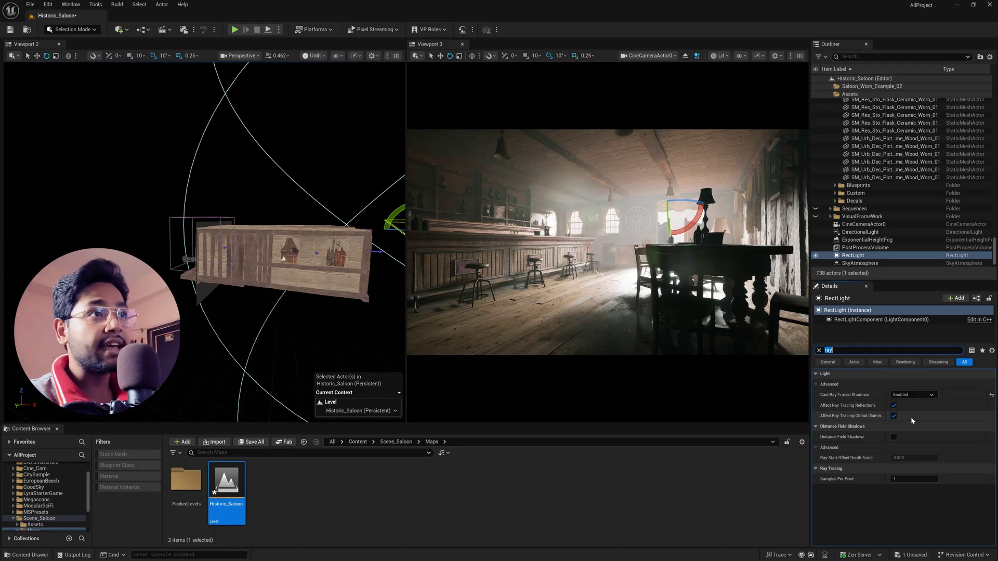
click(910, 479)
text(16)
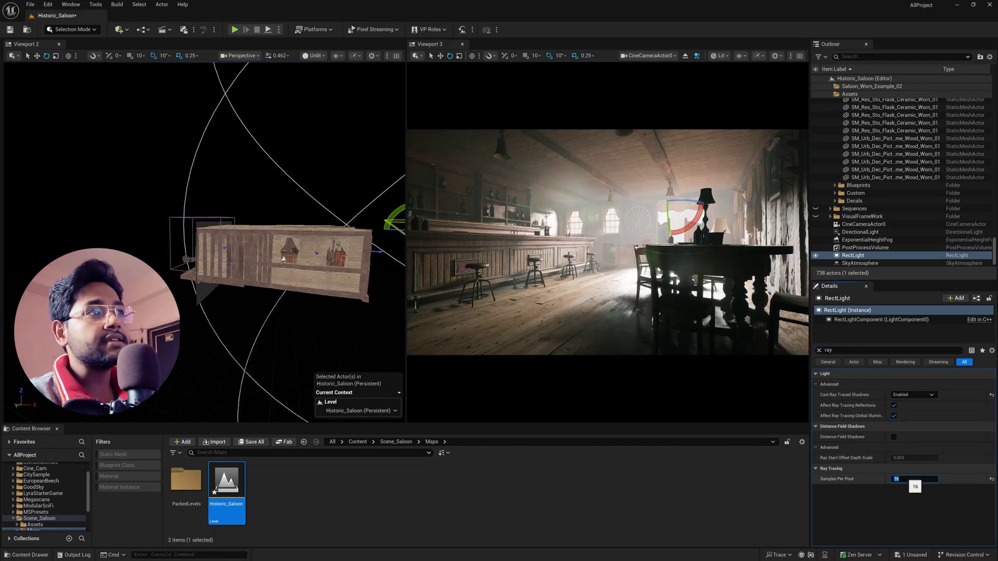
key(Return)
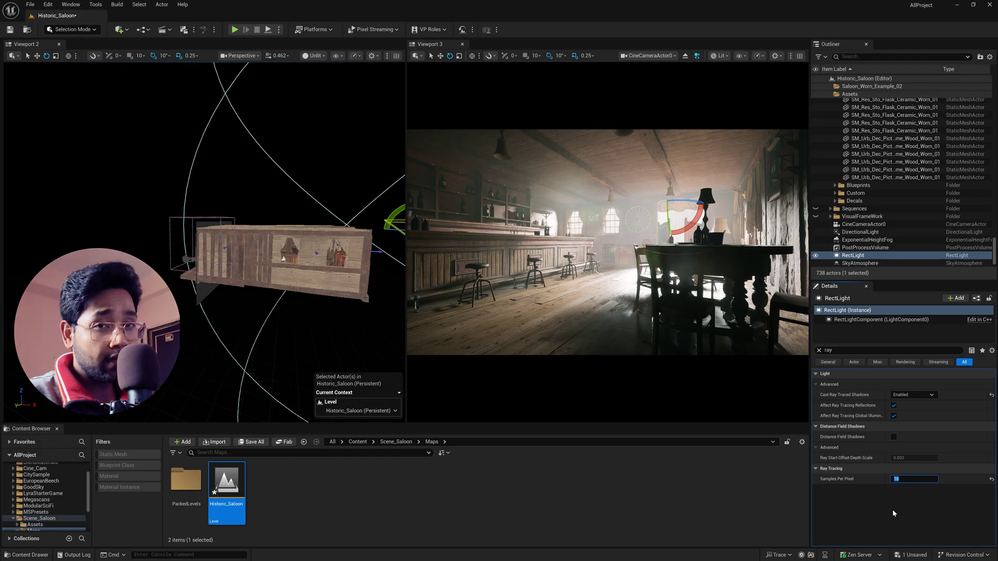
click(891, 510)
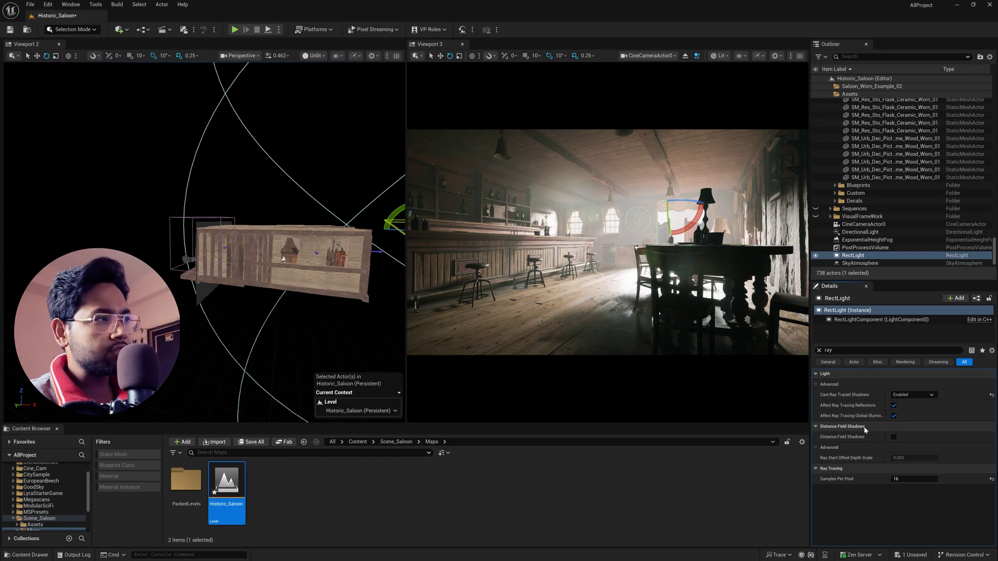
Tint the RectLight's Light Color a warm cream of about R 1.0, G 0.89, B 0.75.
click(819, 350)
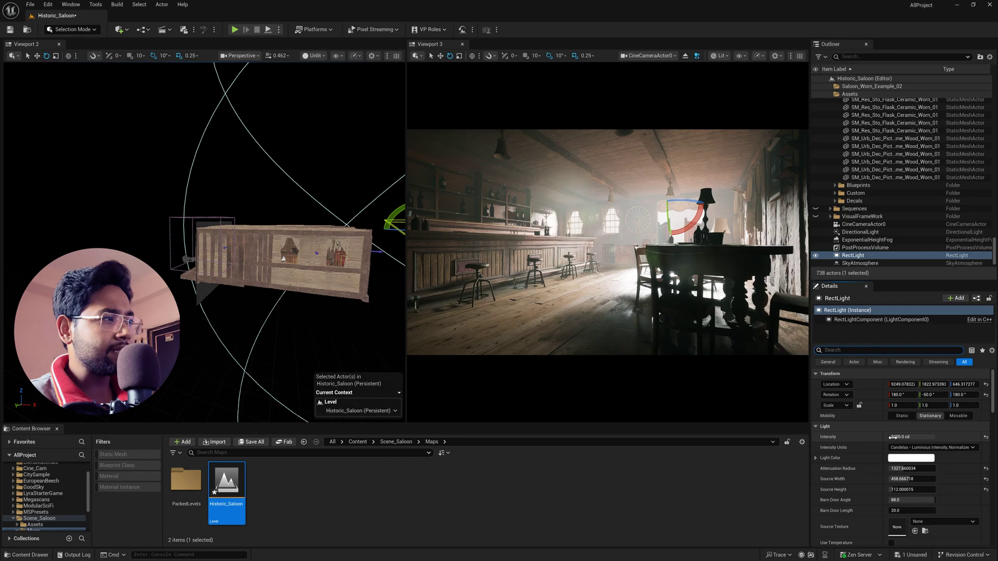
click(910, 457)
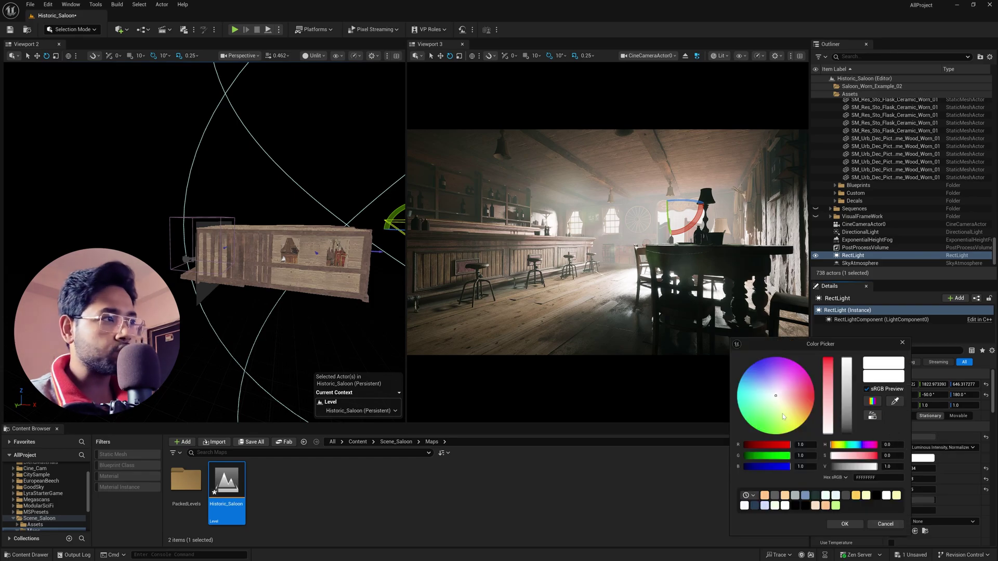
drag(775, 397, 782, 399)
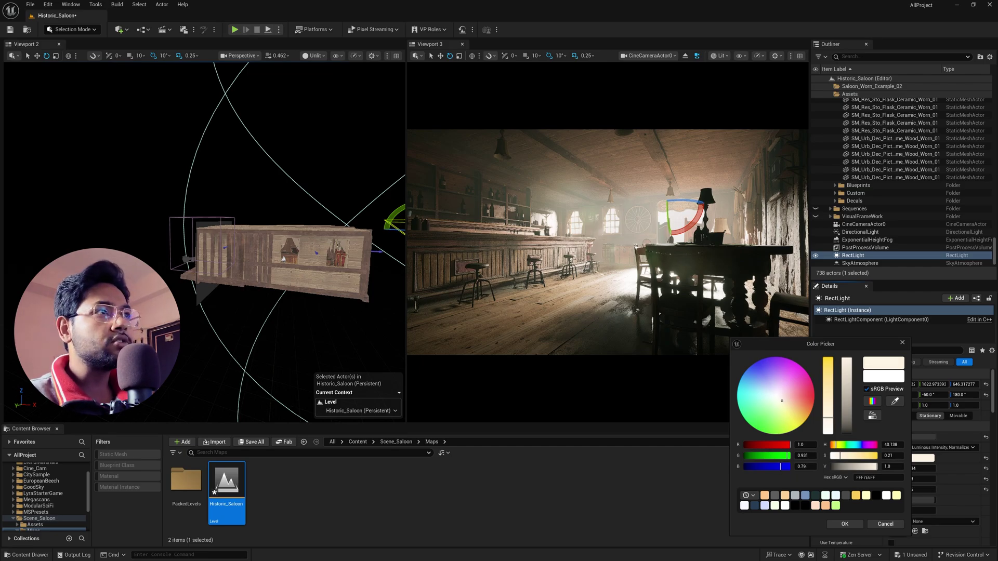
drag(781, 401, 783, 403)
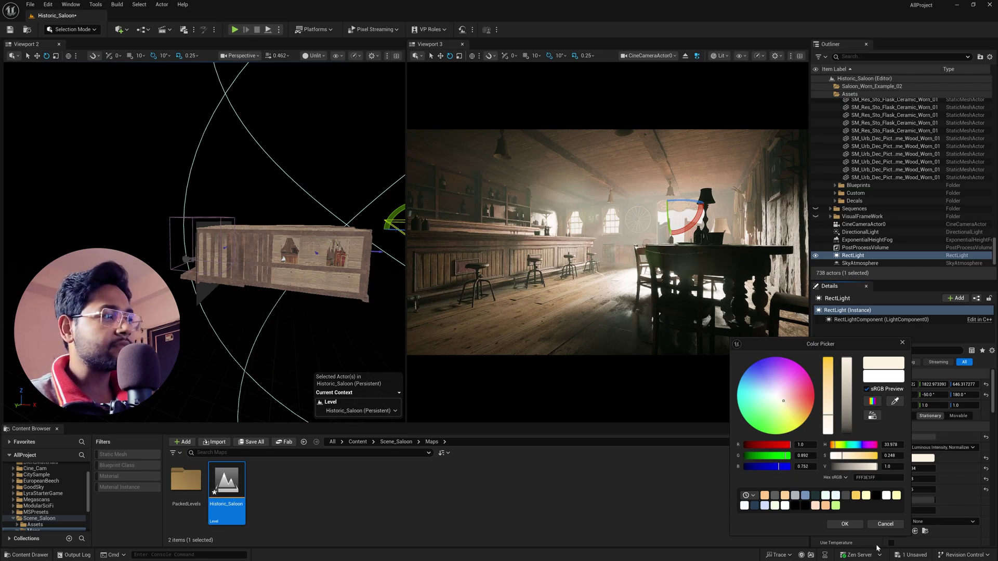
click(856, 524)
Reframe the cine camera shot closer to the foreground round table and its lamp.
key(d)
right_drag(676, 260, 629, 268)
key(w)
key(w)
key(w)
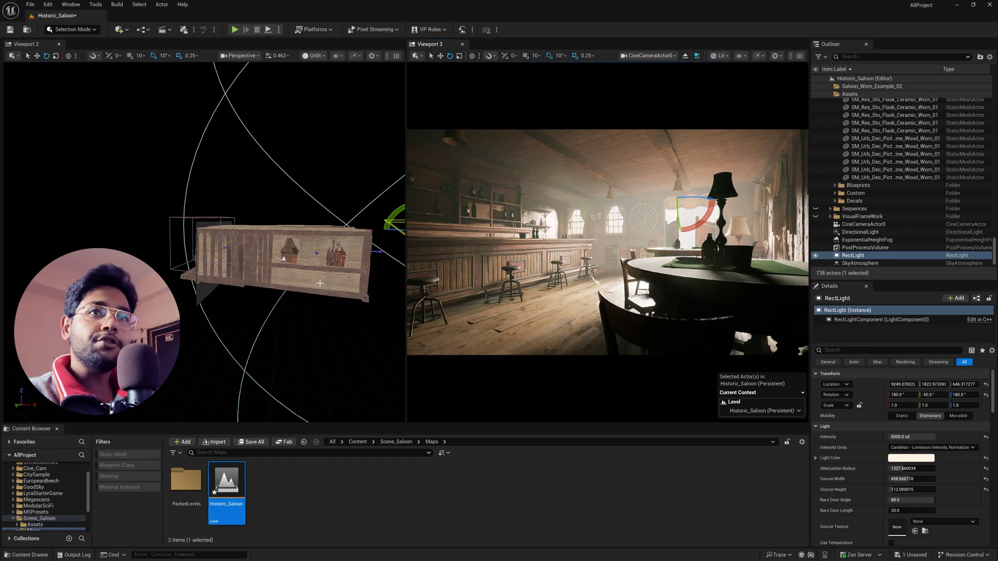
Add a point light beside the green-shaded lamp on the round table.
key(w)
right_drag(319, 284, 385, 286)
key(a)
key(w)
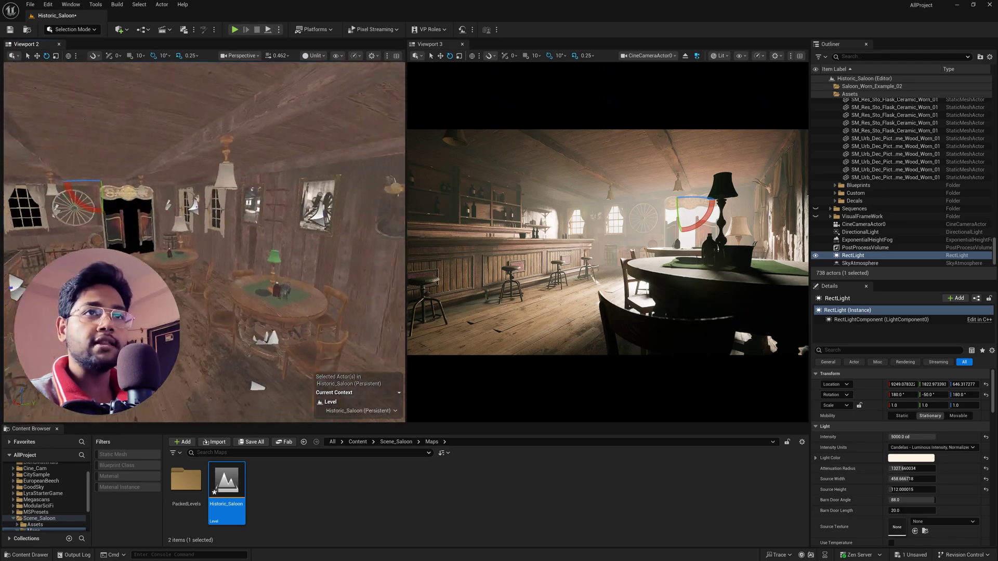
right_drag(282, 273, 348, 231)
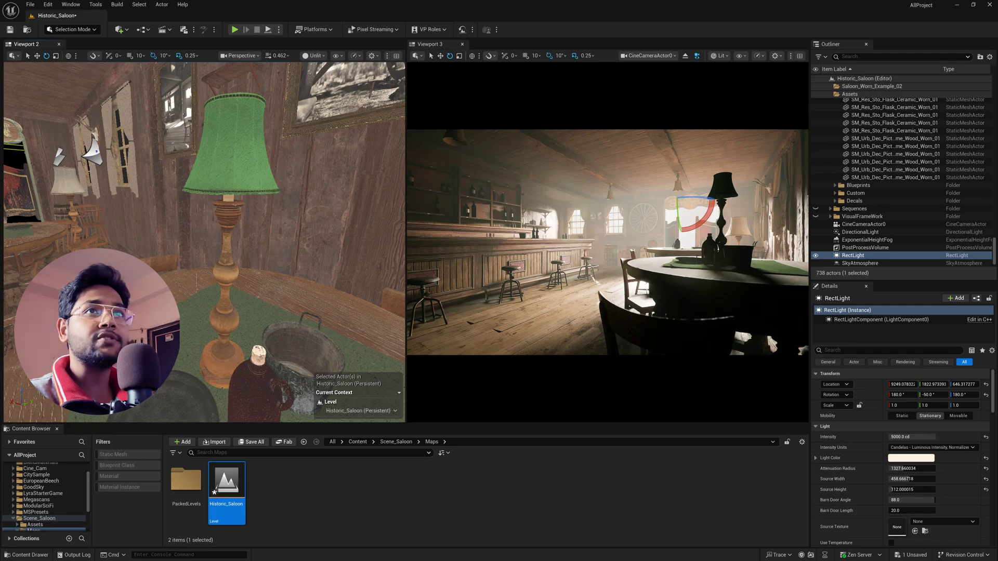
right_click(235, 168)
click(221, 156)
key(l)
click(229, 161)
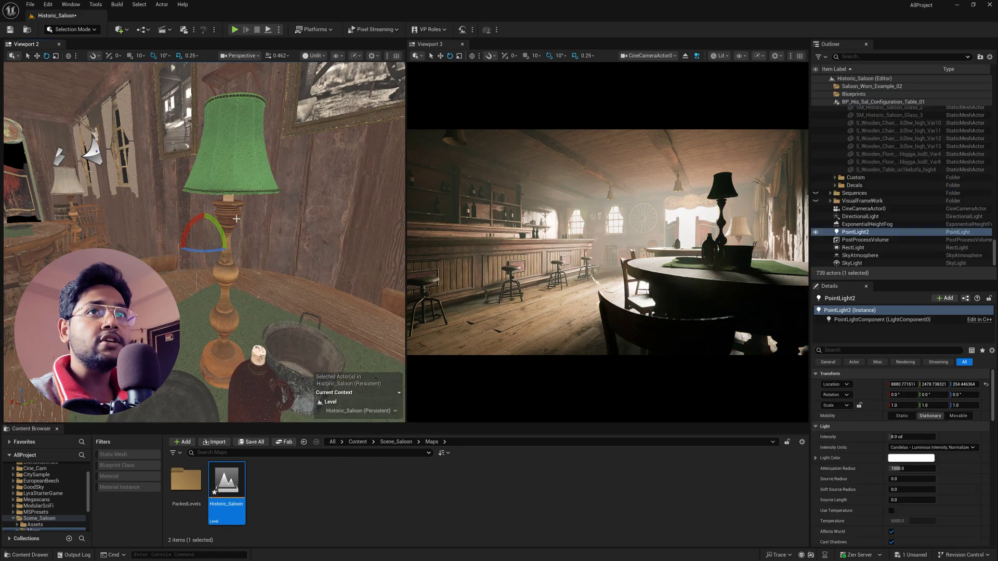
Move the new point light into the green shade of the foreground table lamp seen in the cine camera shot.
right_drag(247, 235, 218, 235)
key(r)
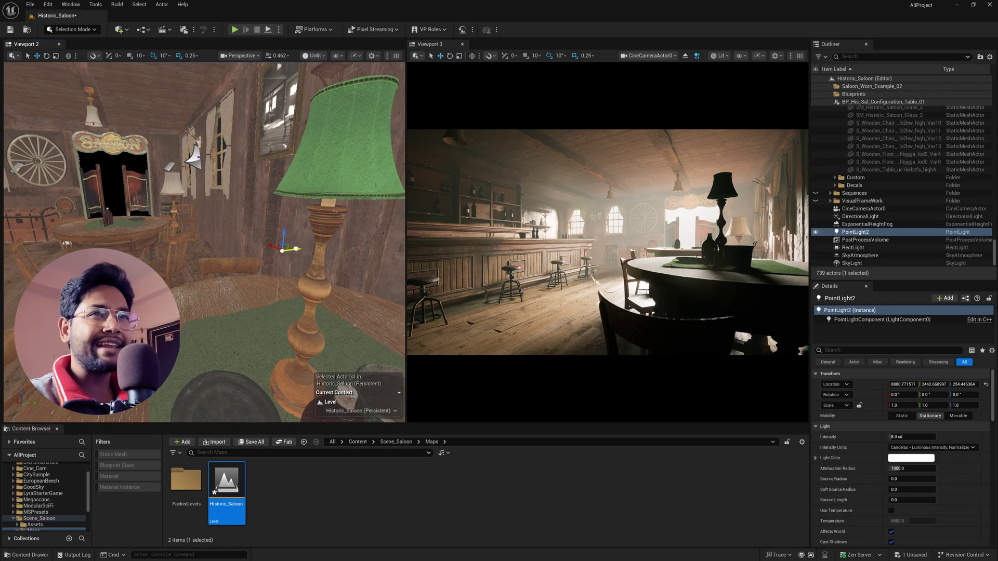
drag(296, 249, 172, 268)
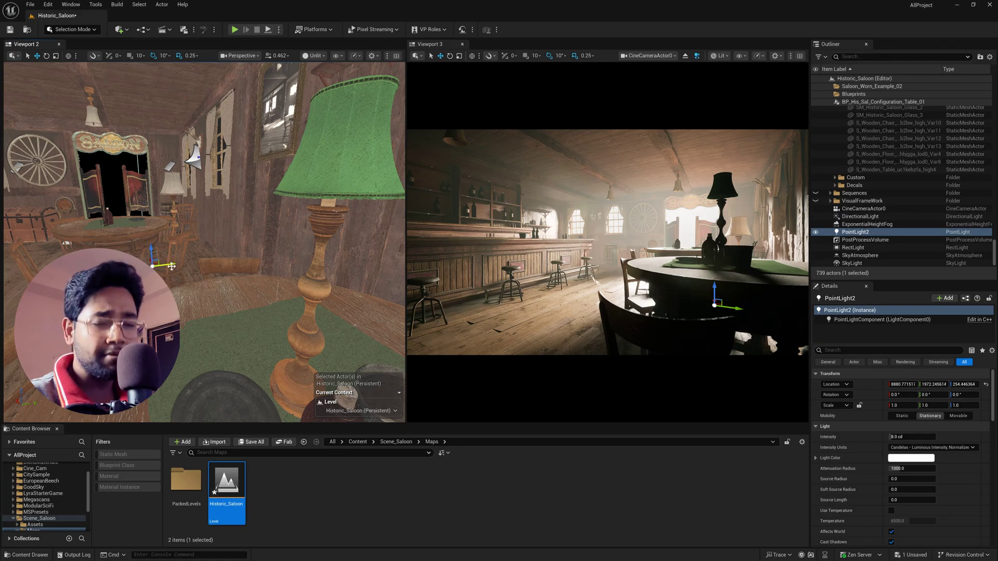
right_drag(172, 267, 172, 267)
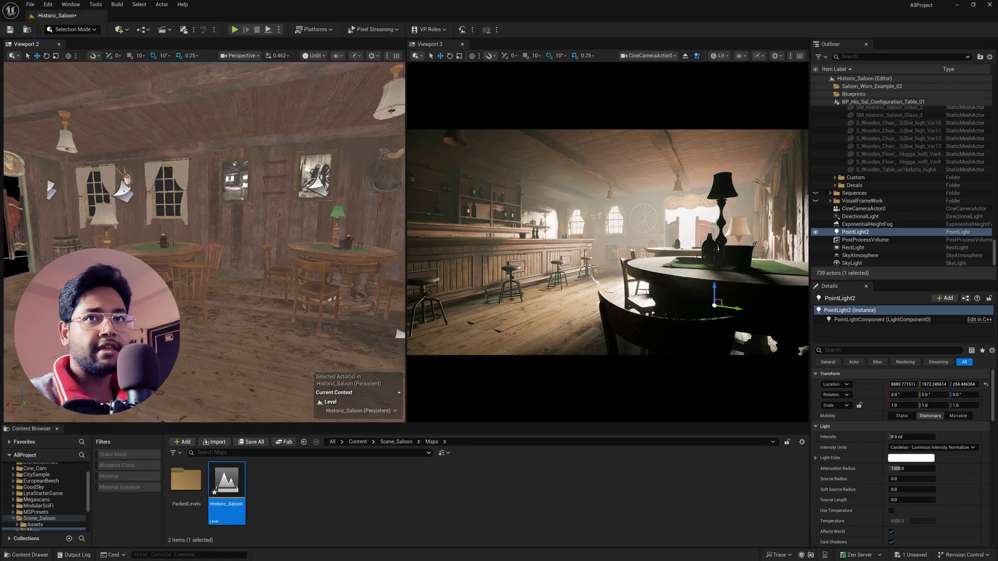
drag(111, 298, 301, 204)
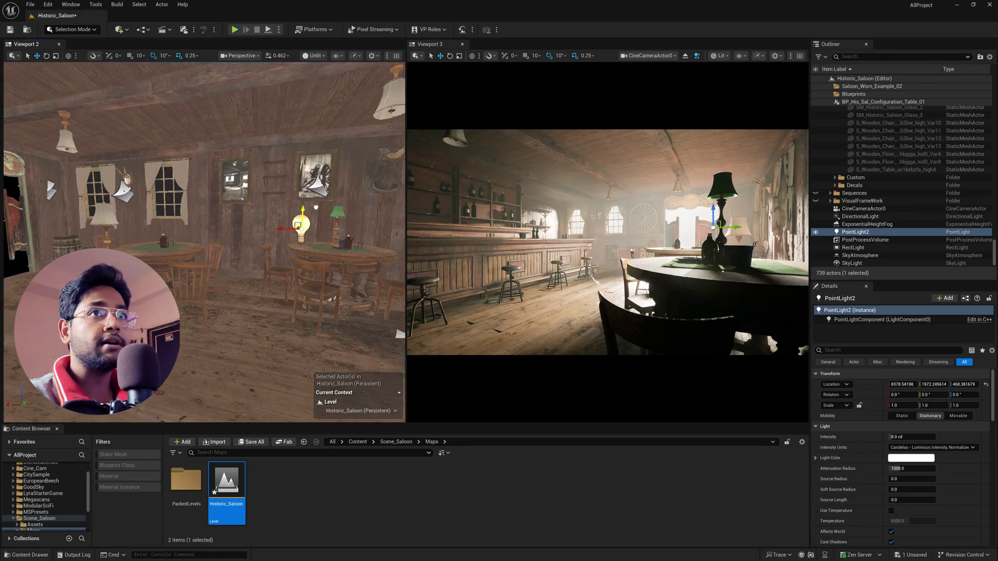
alt+drag(299, 272, 300, 273)
right_drag(300, 272, 300, 273)
drag(271, 231, 351, 193)
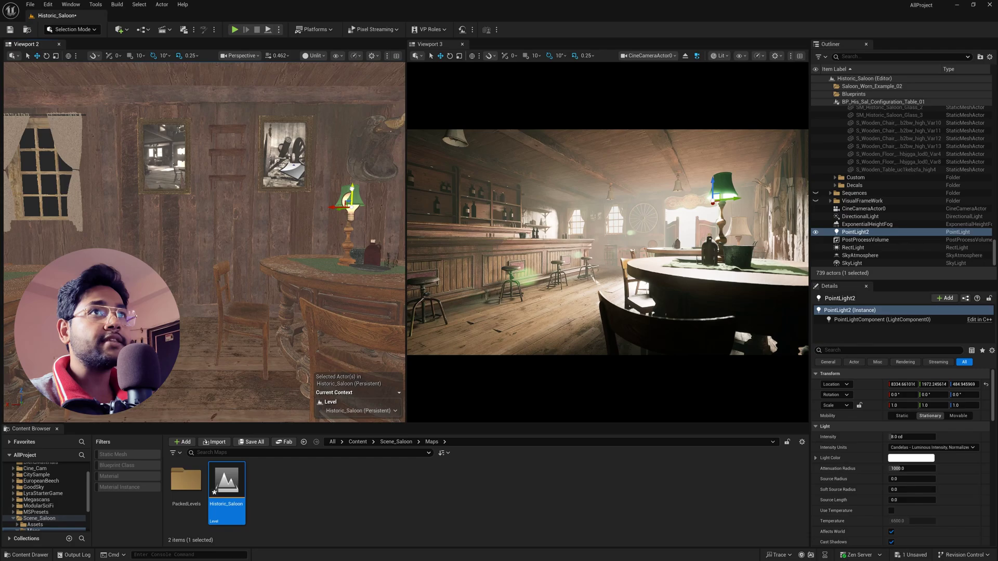
mouse_move(351, 206)
right_down()
mouse_move(218, 207)
mouse_move(349, 207)
right_up()
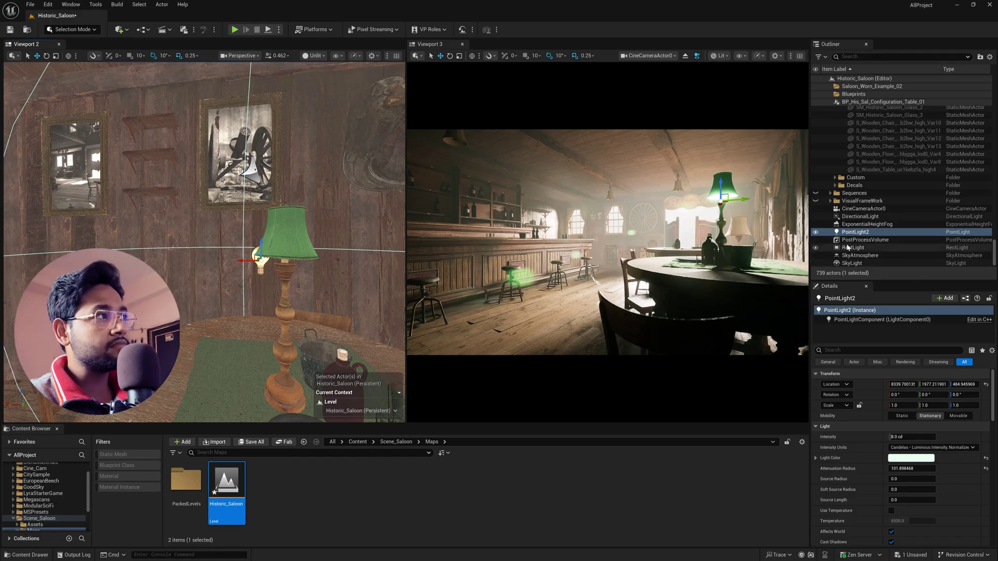
Enable the post-process volume's Vignette Size and Vignette Intensity overrides and set the intensity to about 0.64.
click(856, 240)
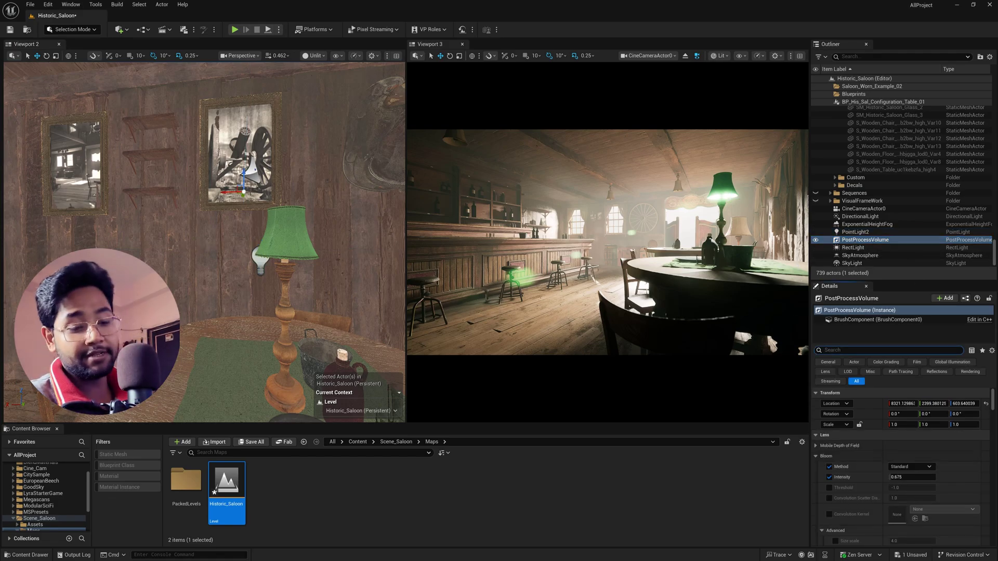
text(vig)
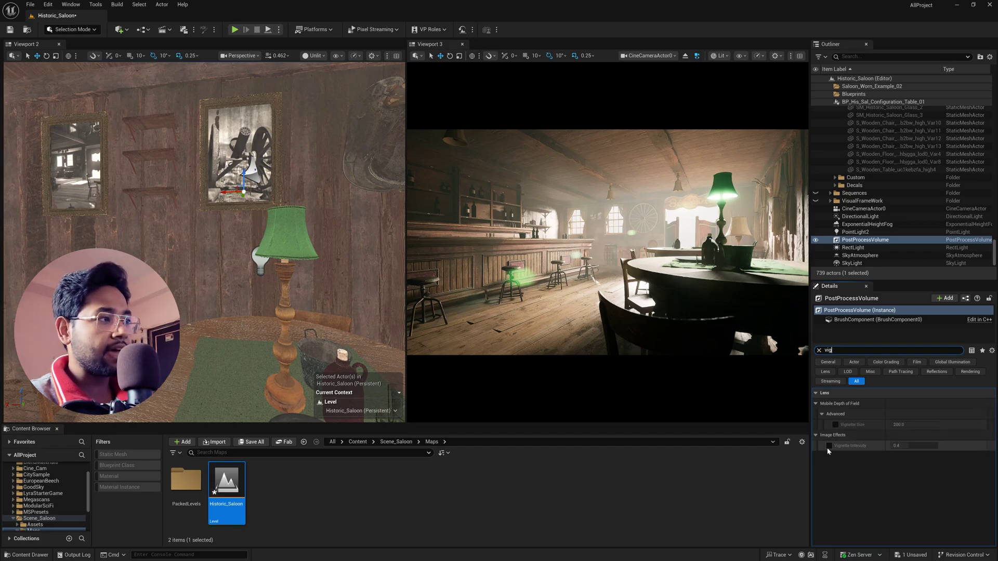
click(835, 425)
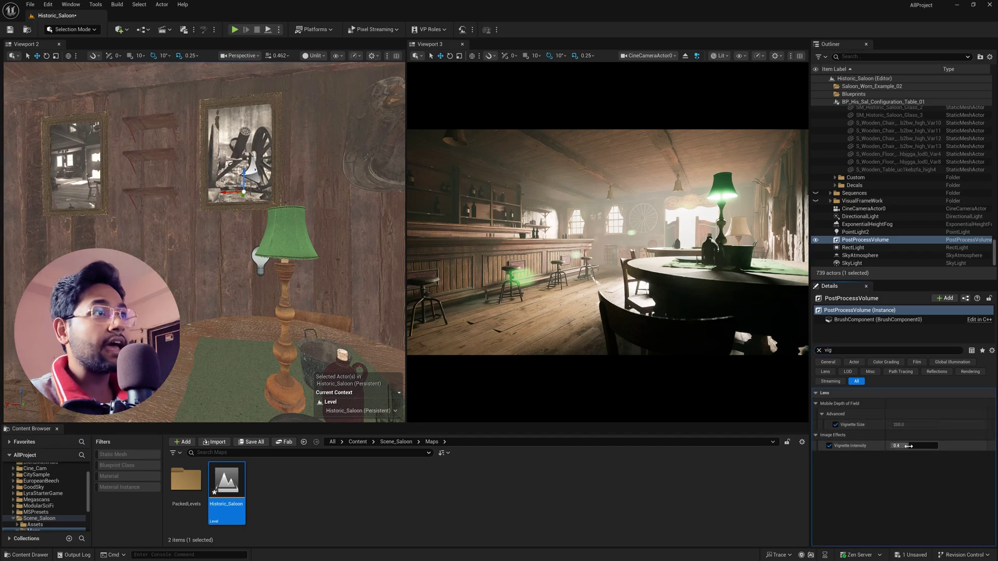
drag(911, 446, 923, 445)
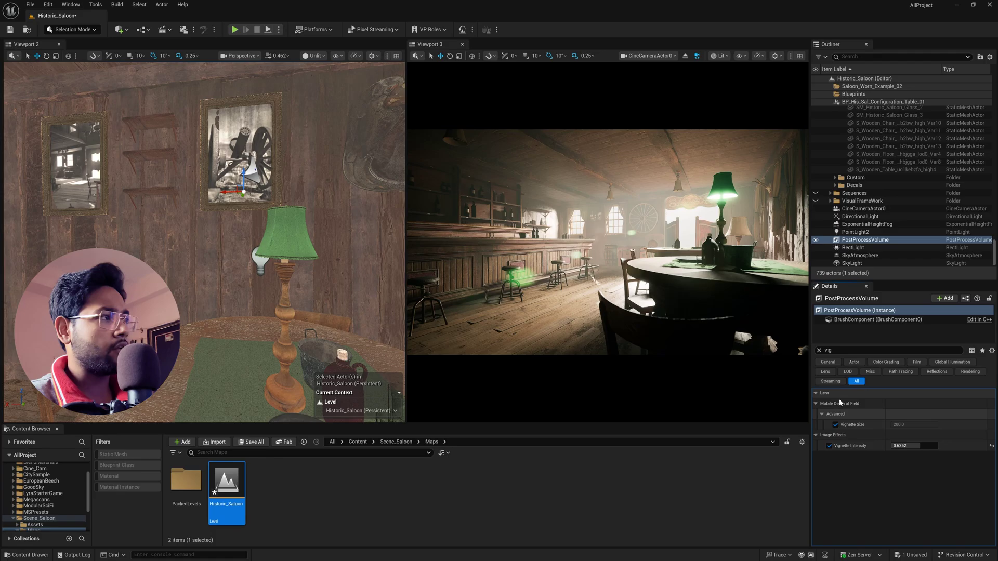
Enable the Contrast override for the volume's Shadows and raise it to 1.11.
click(819, 350)
drag(993, 400, 997, 456)
scroll(994, 456, down, 5)
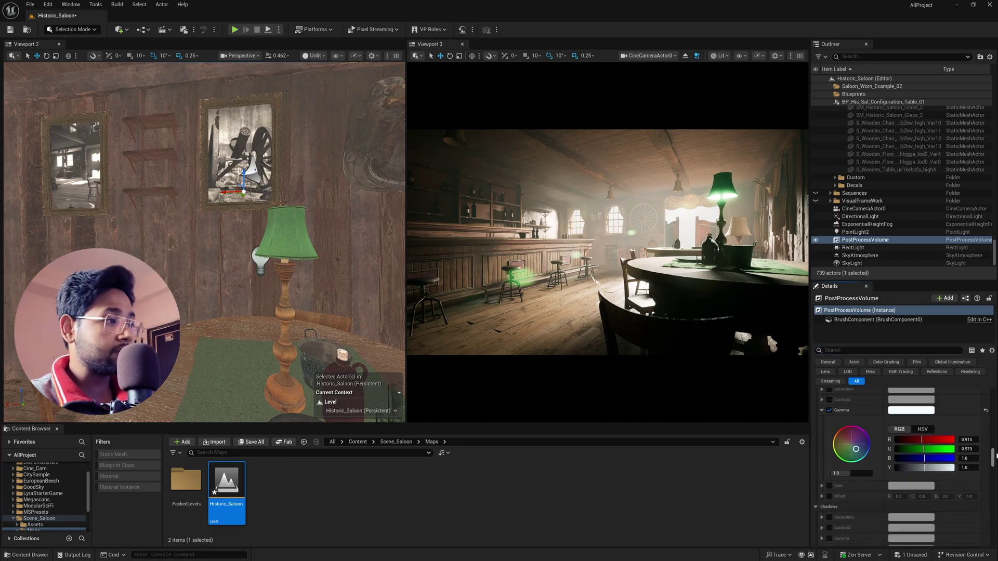
click(829, 430)
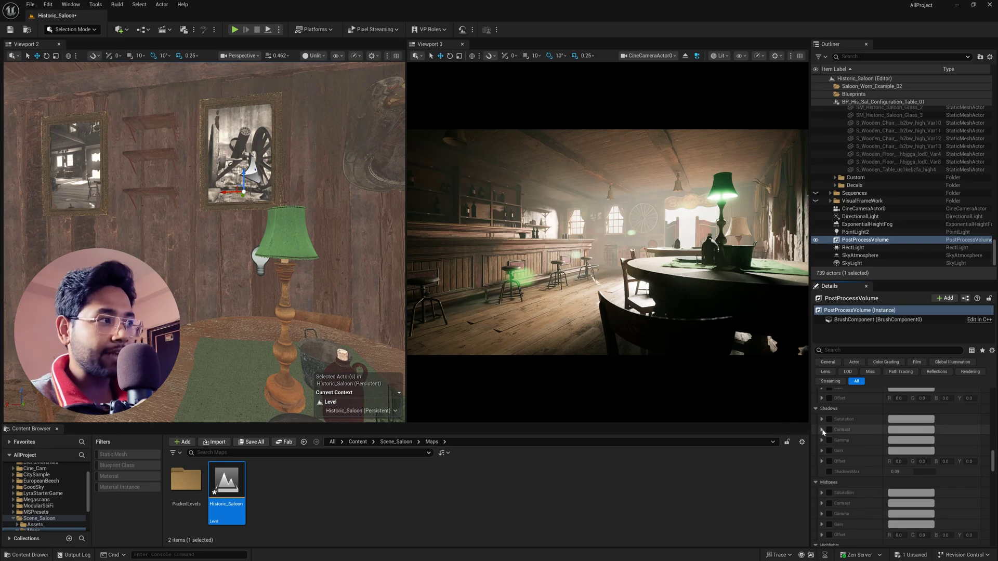
click(821, 429)
drag(845, 492, 844, 492)
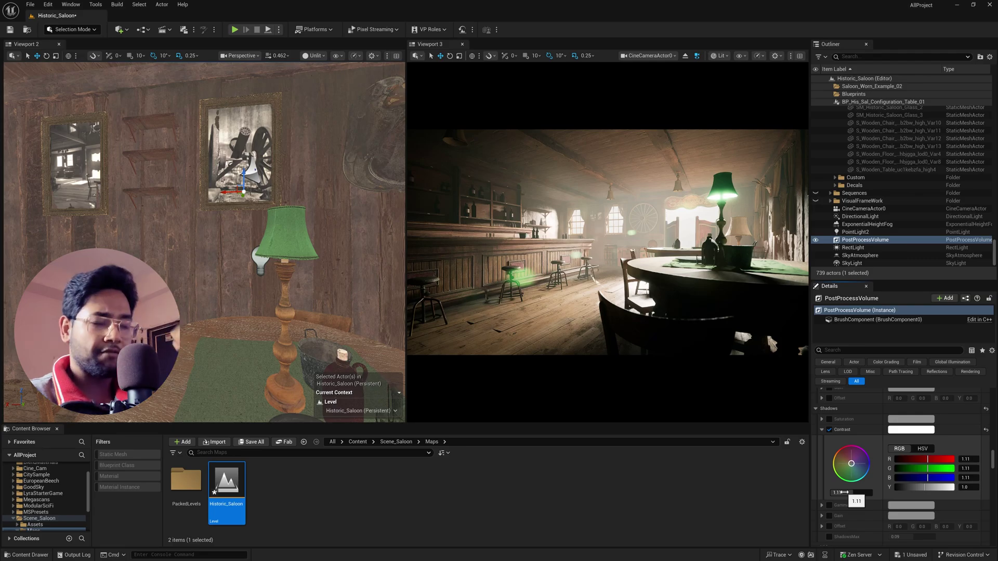
Enable the Gamma override for the volume's Midtones and tint it cool, about R 0.90, G 0.96, B 1.0.
scroll(840, 520, down, 1)
scroll(839, 520, down, 5)
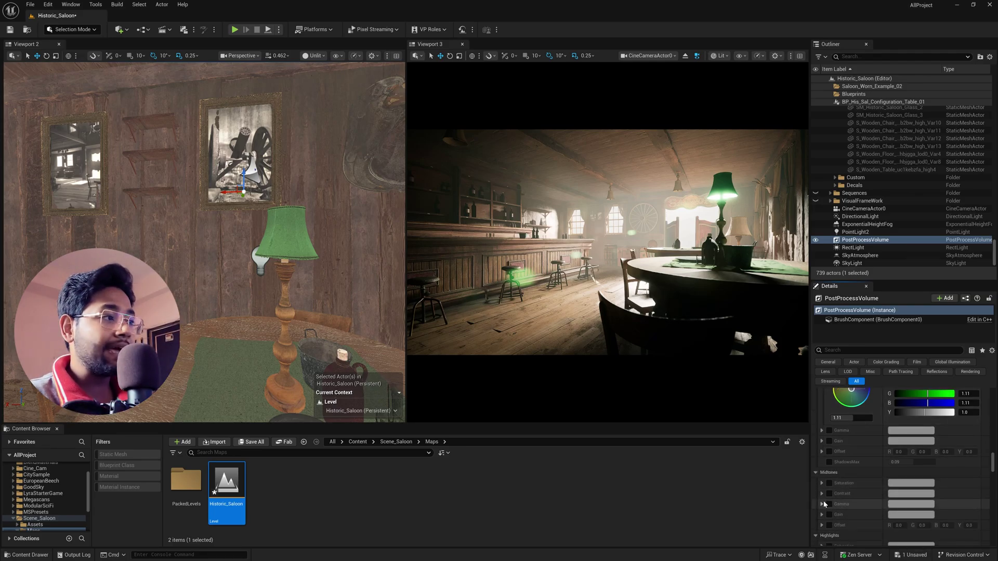
click(829, 504)
click(822, 504)
scroll(840, 511, down, 3)
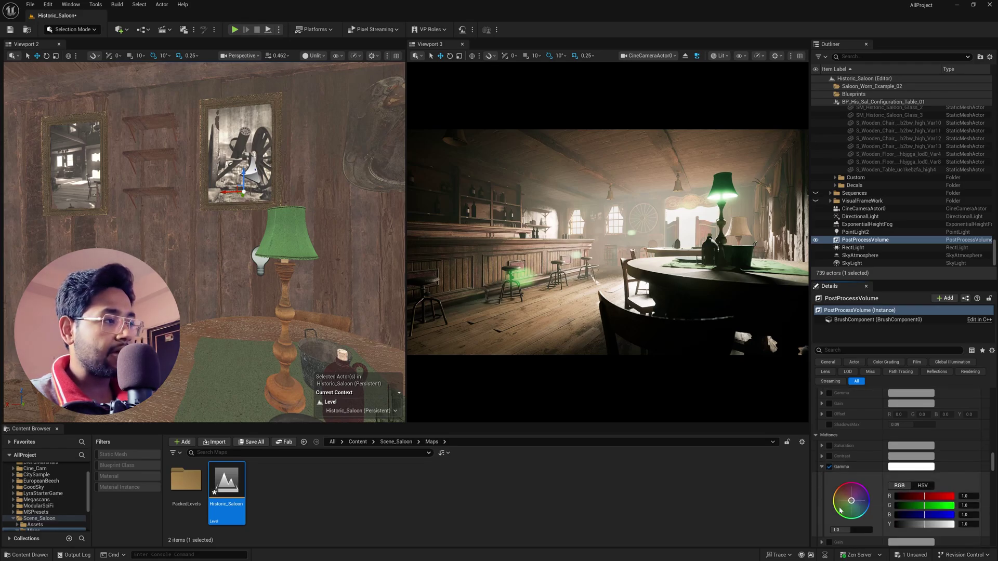
drag(851, 502, 857, 507)
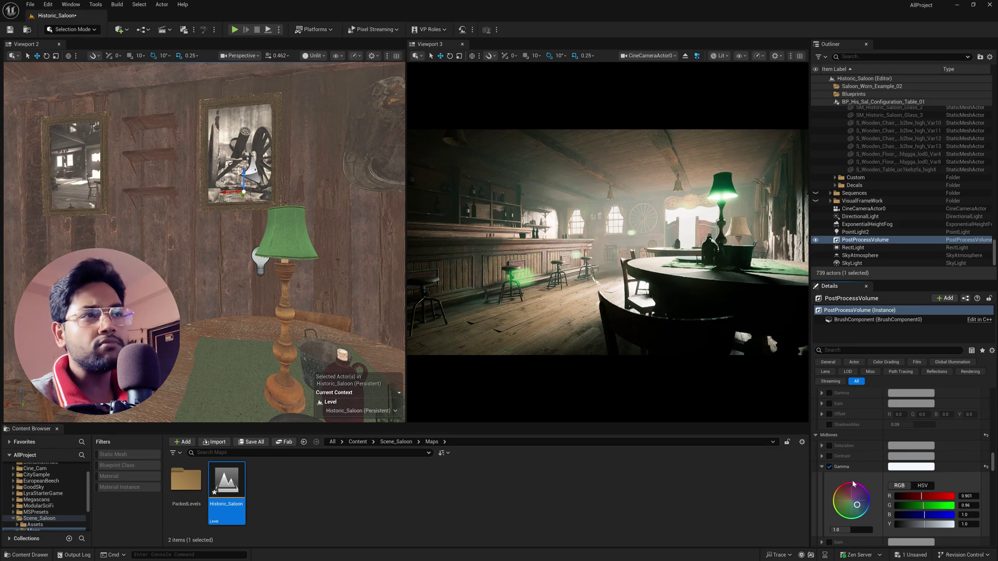
Show CineCameraActor0's debug focus plane and reduce its Manual Focus Distance to about 142 cm.
click(863, 209)
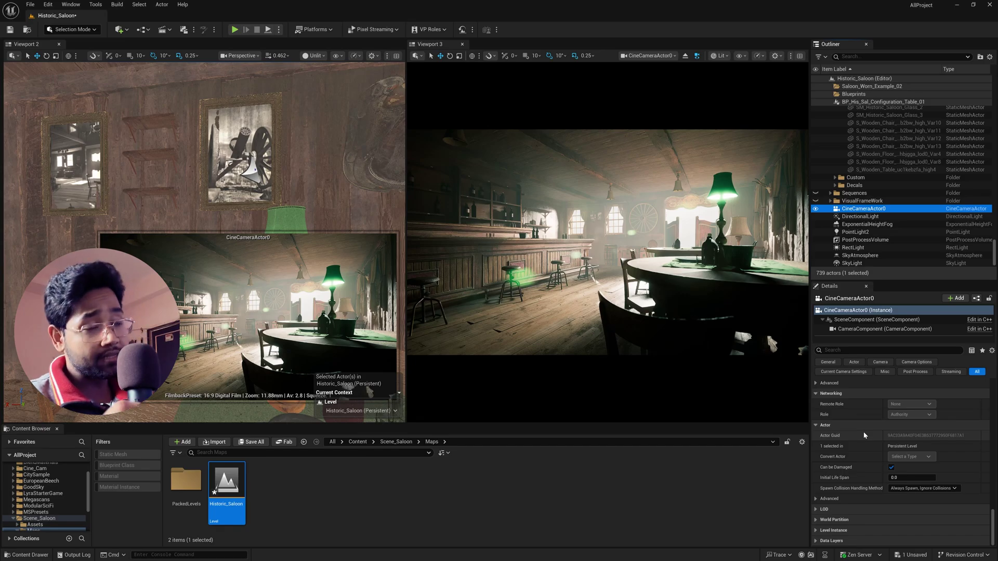
scroll(914, 457, down, 8)
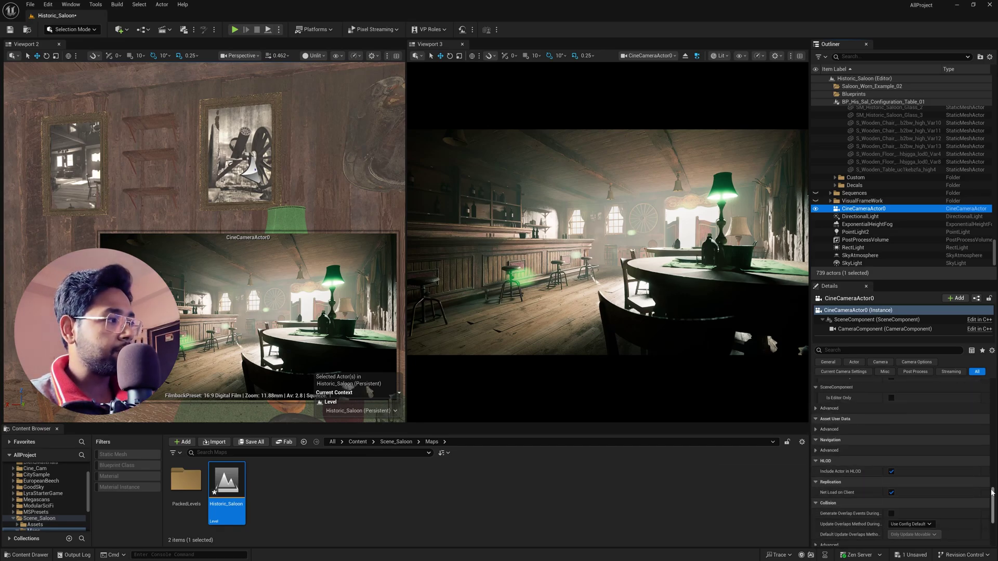
drag(993, 492, 995, 404)
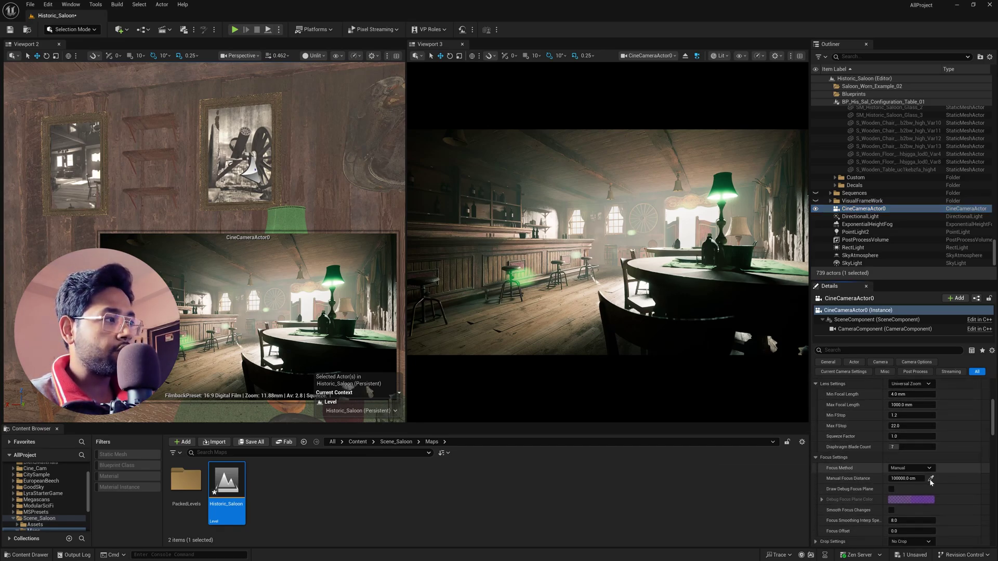
click(892, 489)
drag(906, 479, 782, 478)
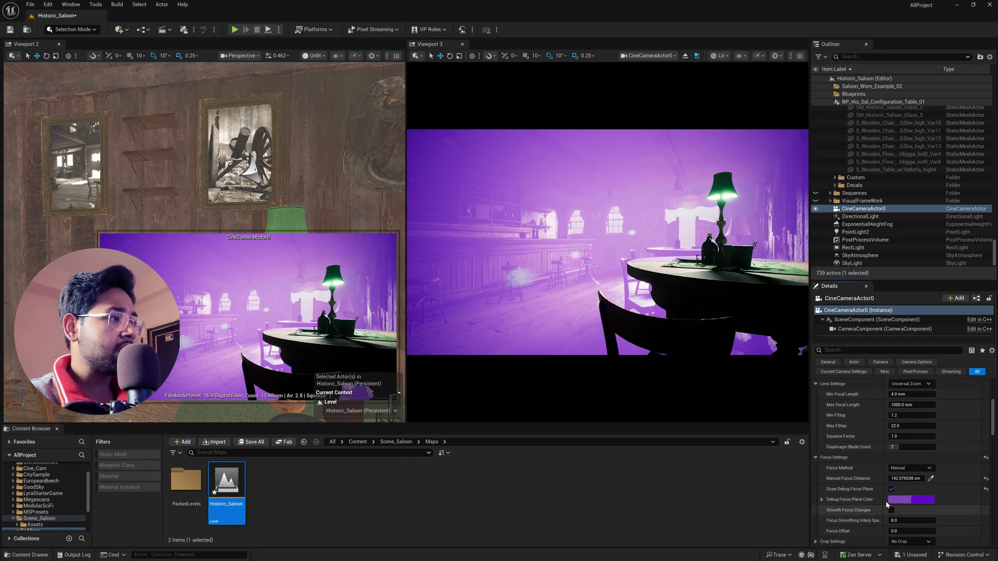
Hide CineCameraActor0's debug focus plane and open its Current Aperture to 1.2.
click(891, 489)
scroll(868, 500, down, 4)
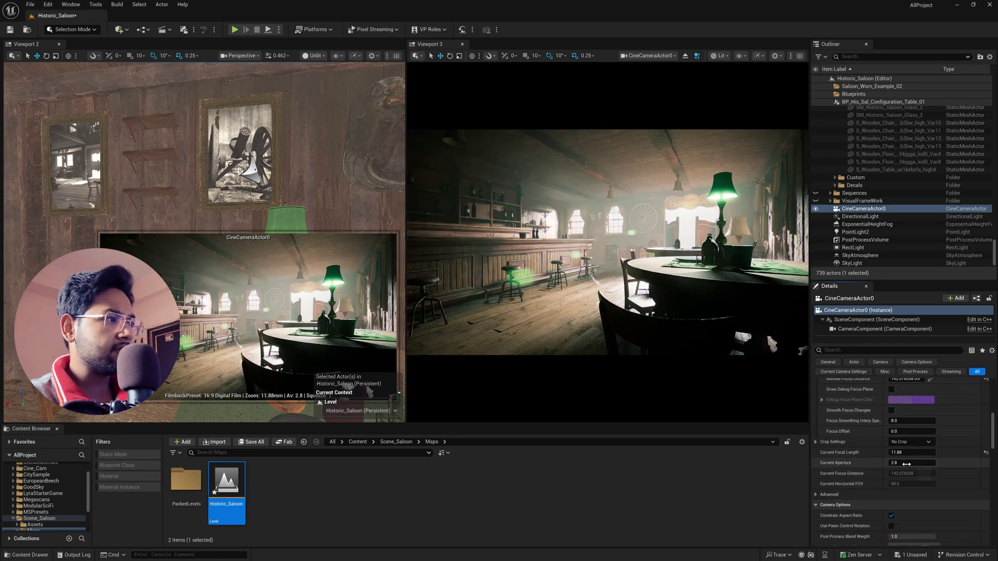
mouse_move(914, 463)
mouse_down()
mouse_move(894, 463)
mouse_move(916, 461)
mouse_up()
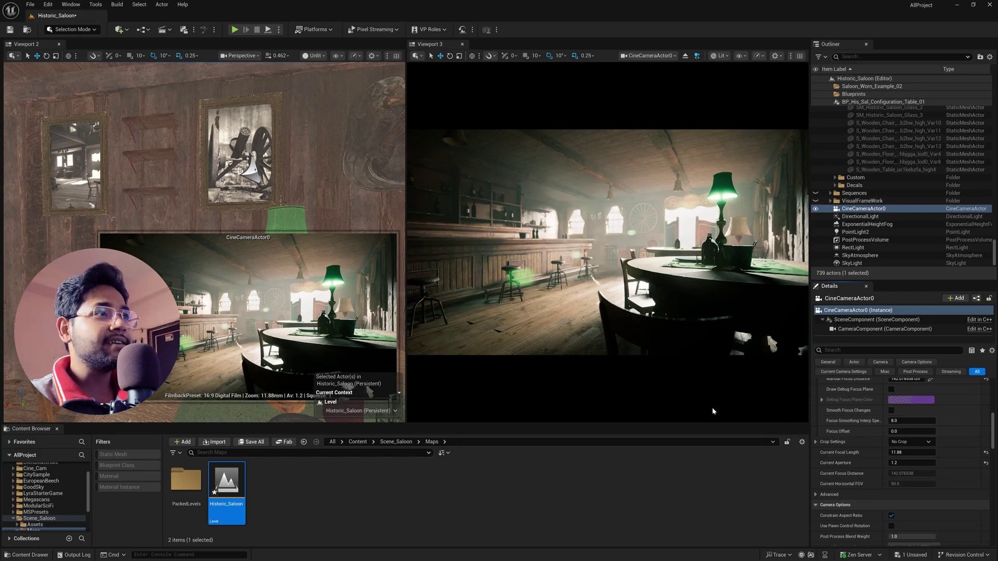
Raise CineCameraActor0's Manual Focus Distance to about 1490 cm to focus on the background.
scroll(901, 457, up, 1)
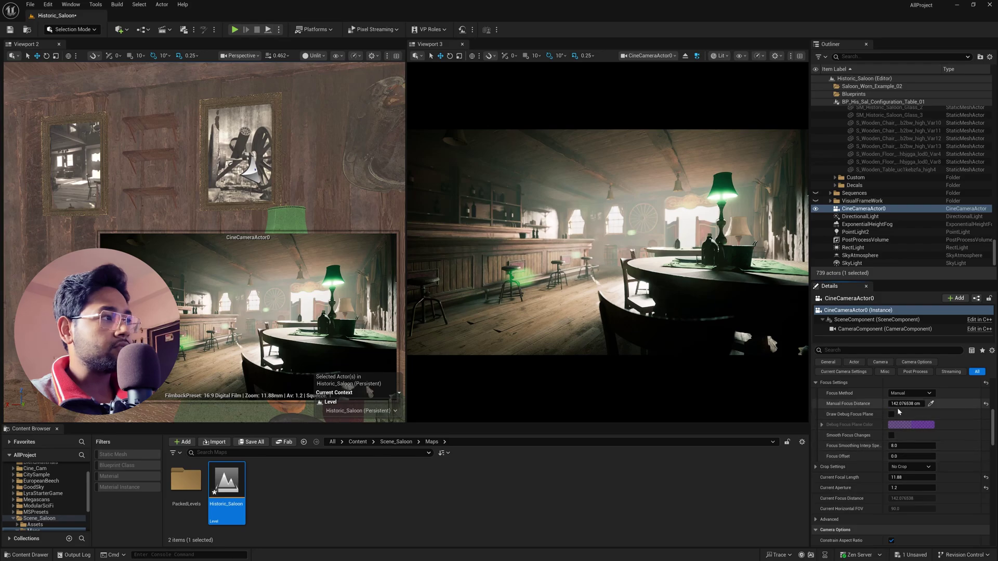
drag(900, 404, 920, 404)
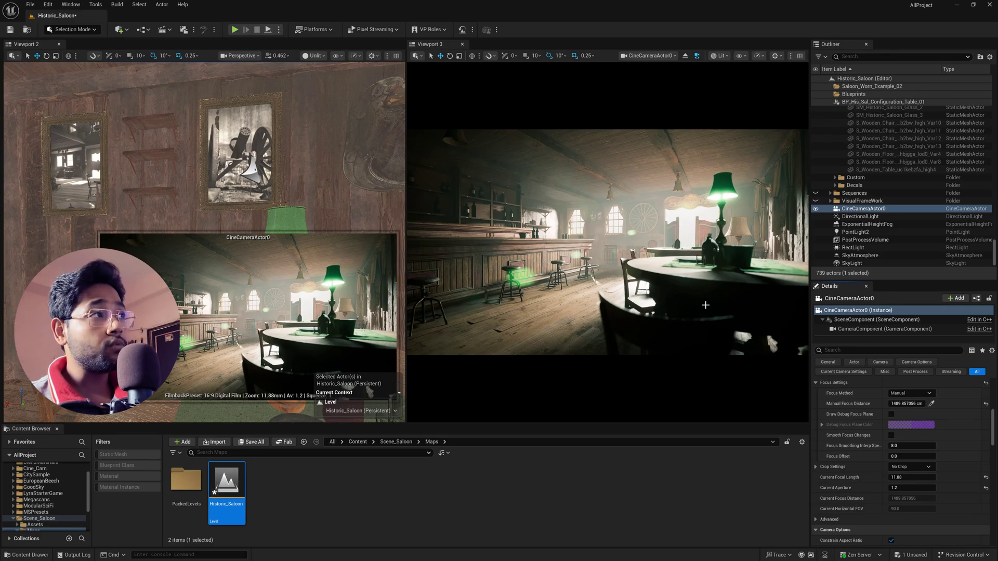
Try enabling the PostProcessVolume's Film Grain Intensity and Film Grain Intensity Shadows overrides with an adjusted grain intensity.
click(865, 239)
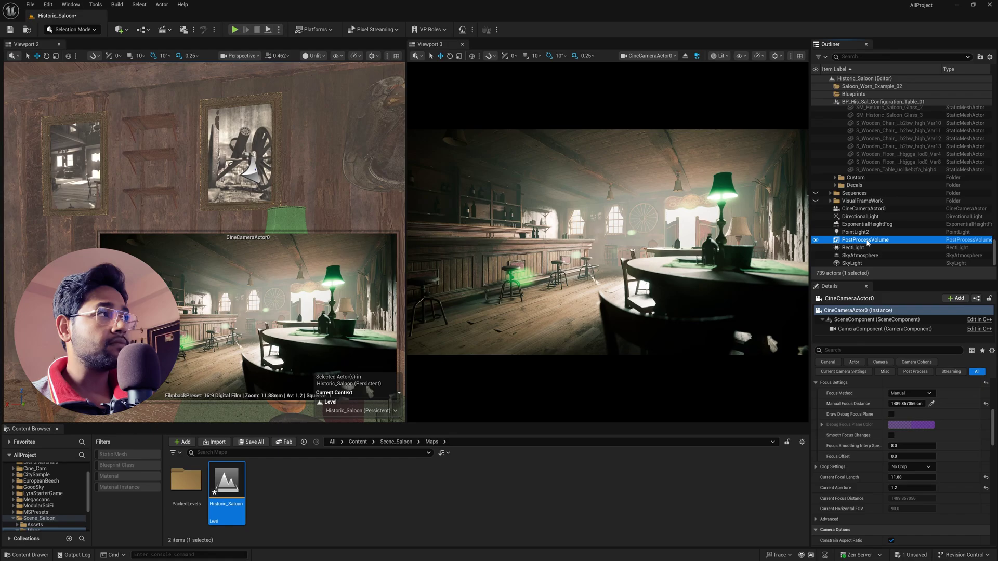
click(884, 350)
text(grain)
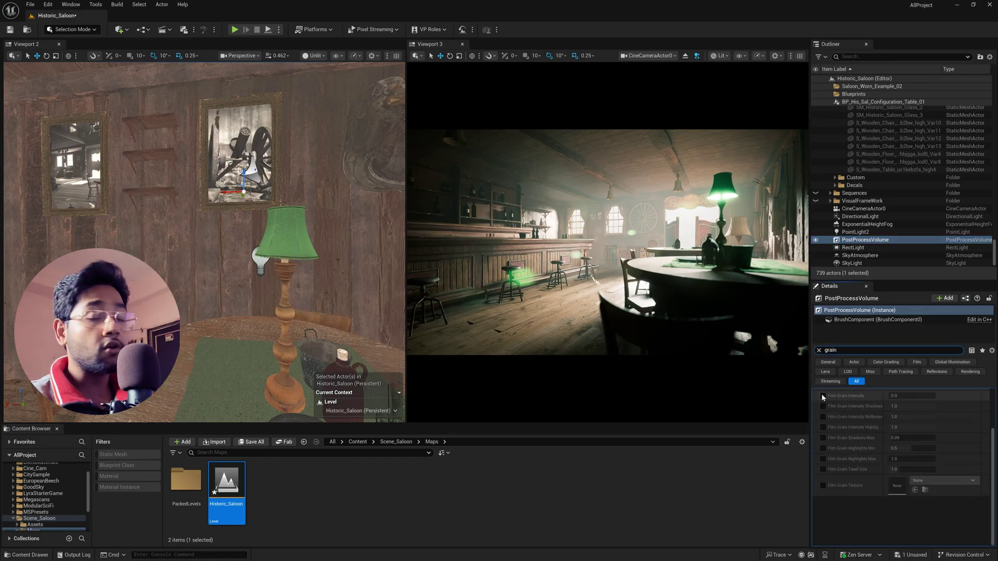
click(822, 396)
click(824, 405)
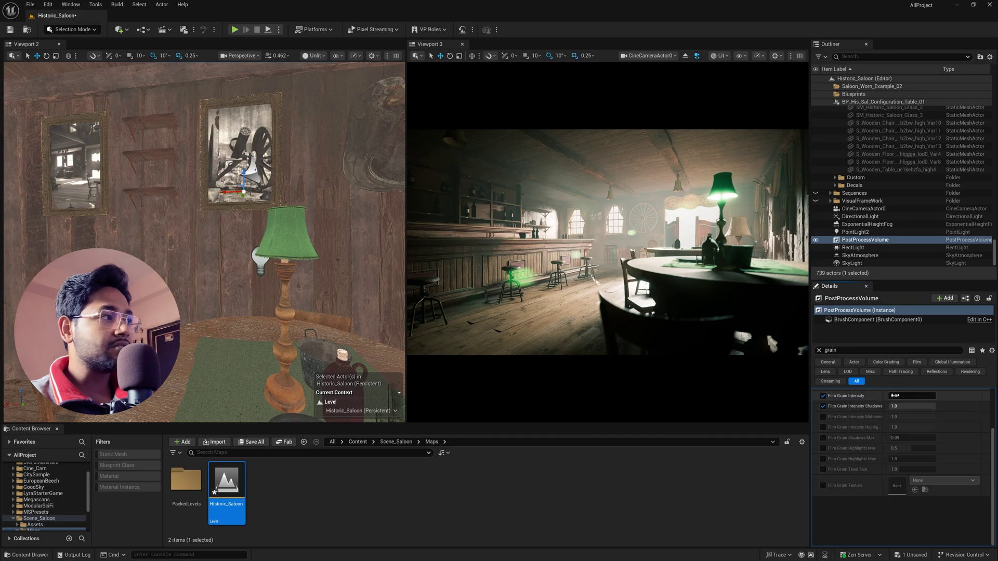
drag(896, 396, 910, 395)
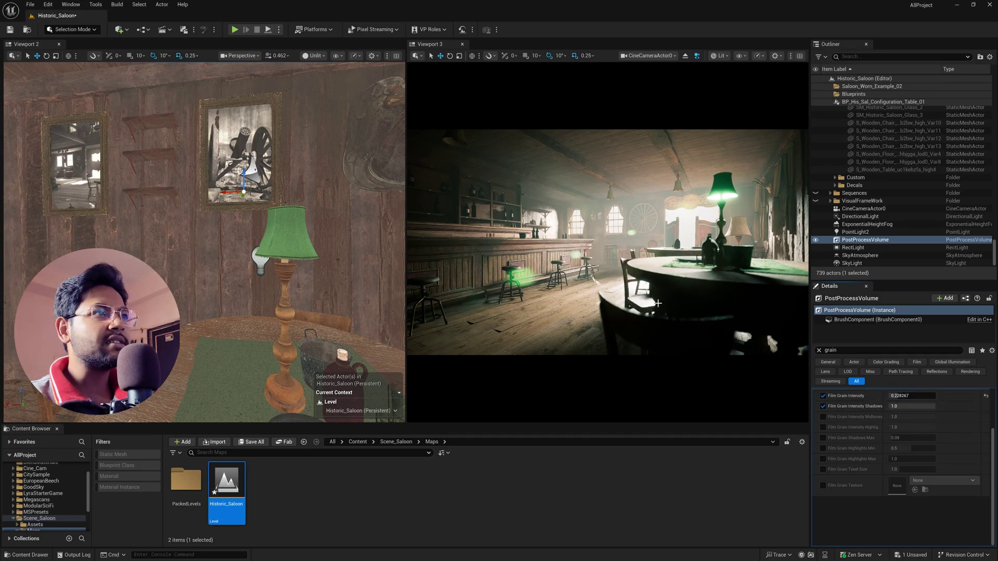
Try a Film Grain Intensity of 2 and switch both film grain overrides back off.
click(905, 390)
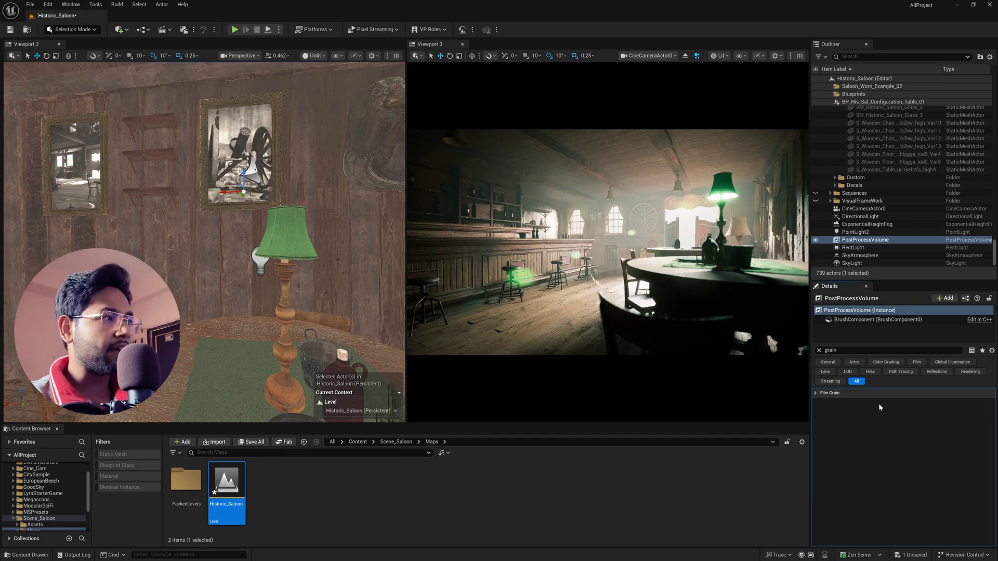
click(816, 393)
click(907, 404)
text(2)
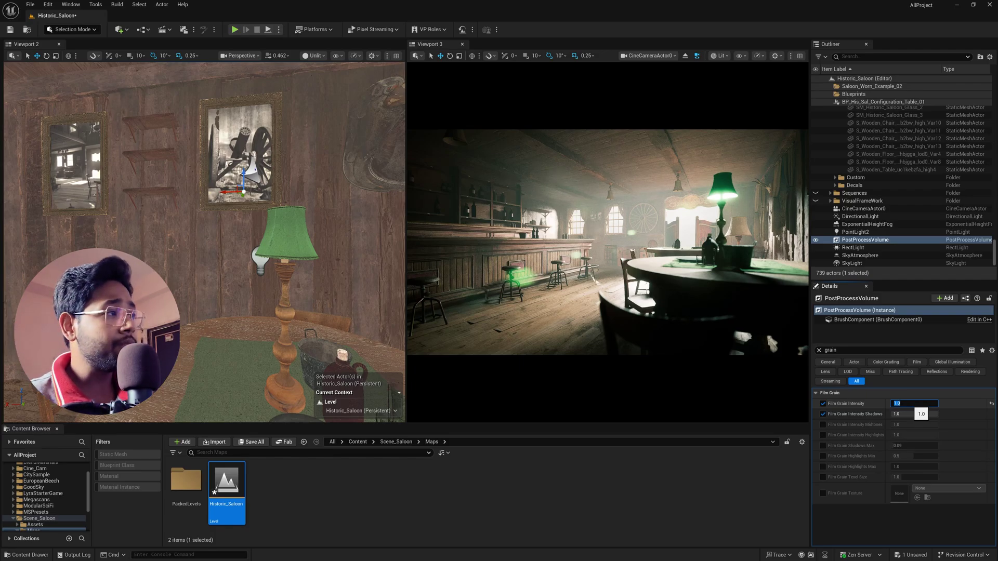
click(823, 403)
click(823, 413)
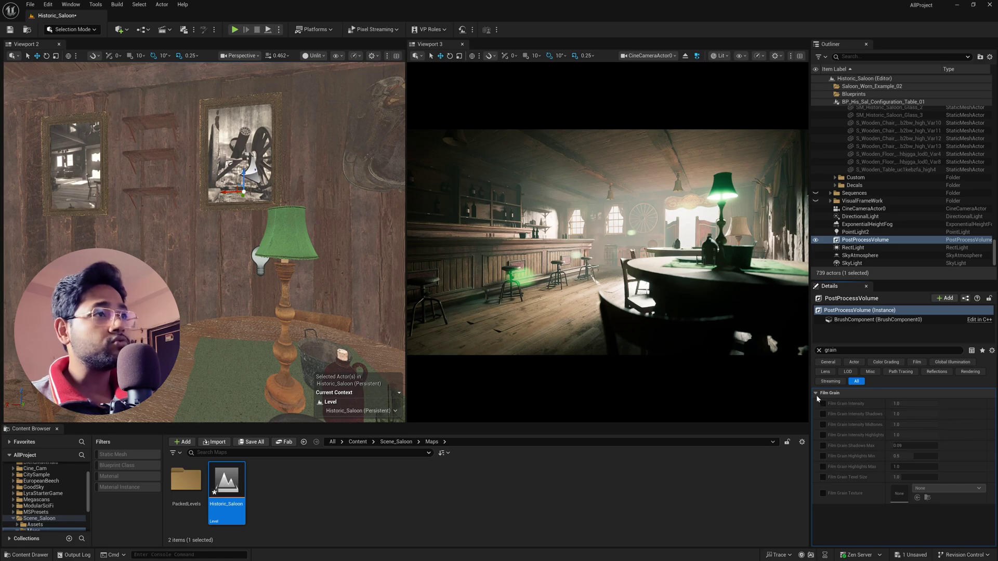
click(816, 394)
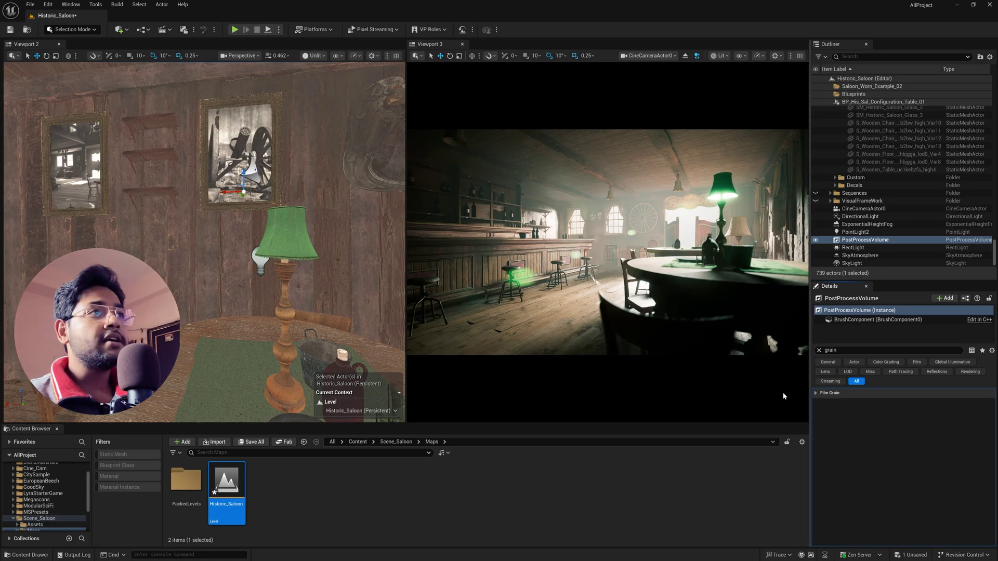
Enlarge the cine camera viewport and add CineCameraActor0 to NewLevelSequence.
drag(405, 251, 223, 244)
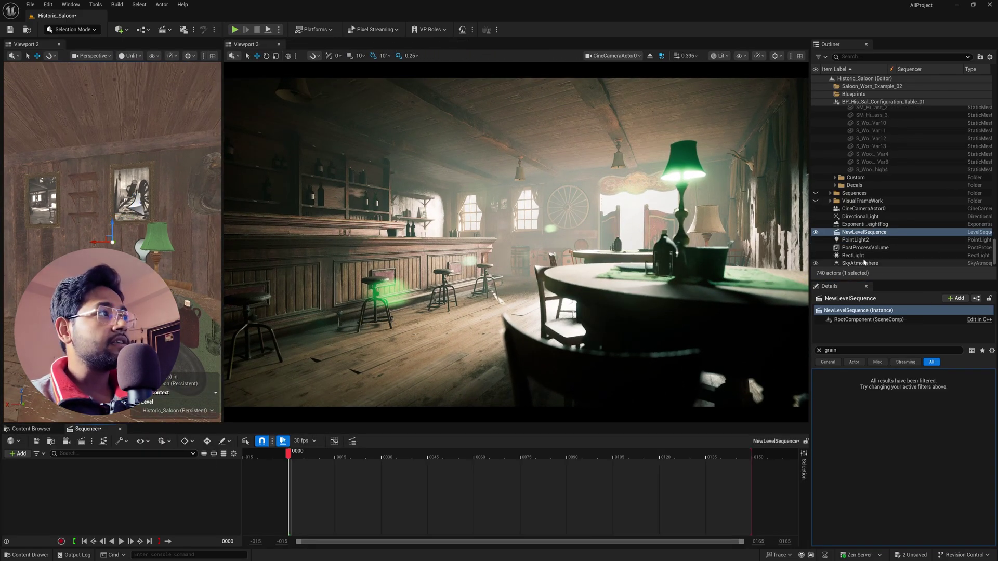
scroll(864, 262, down, 1)
drag(863, 193, 120, 497)
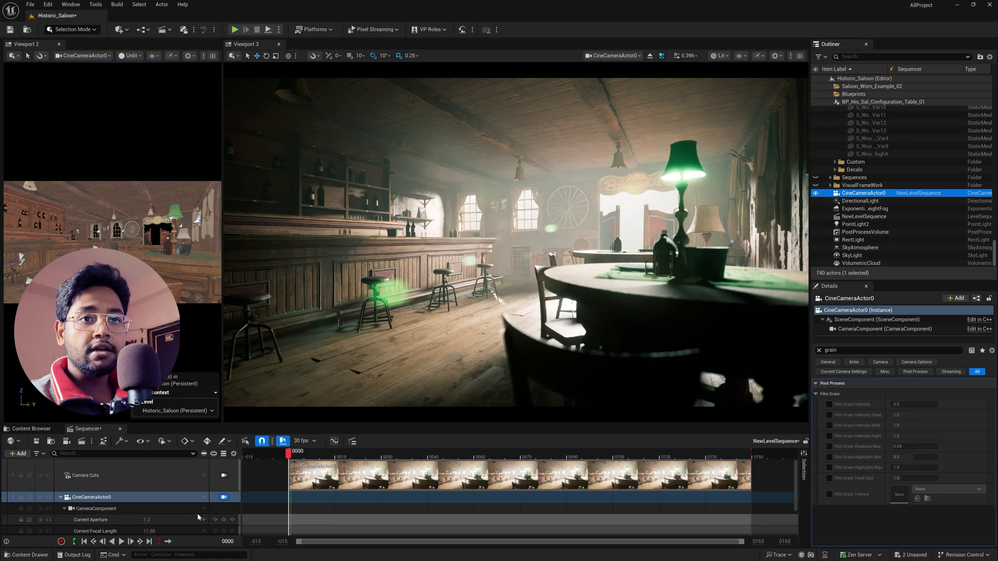
Key the camera's Manual Focus Distance at frames 0 and 149, moving the camera forward into the saloon at frame 149.
scroll(199, 511, down, 1)
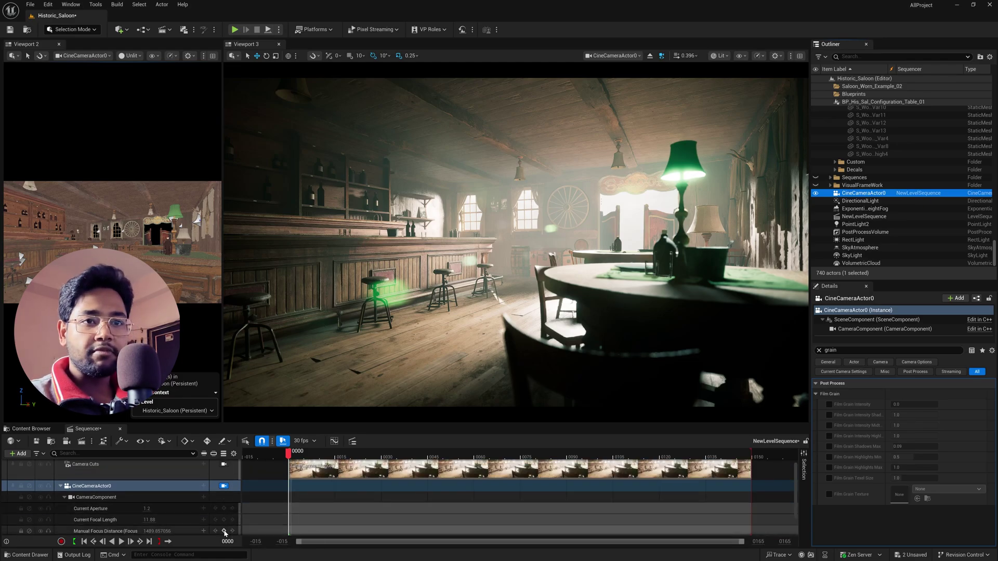
click(149, 542)
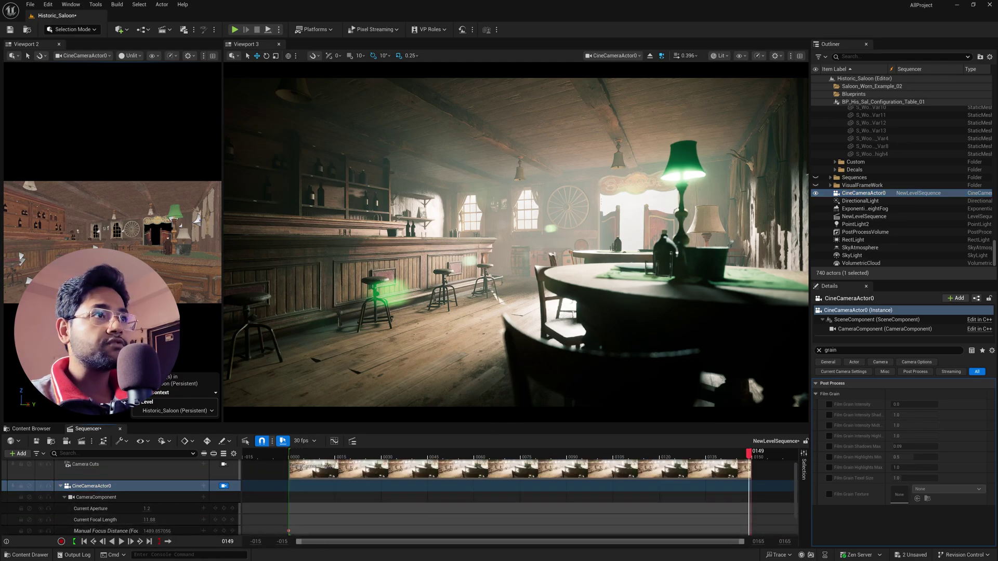
key(w)
right_drag(603, 368, 613, 359)
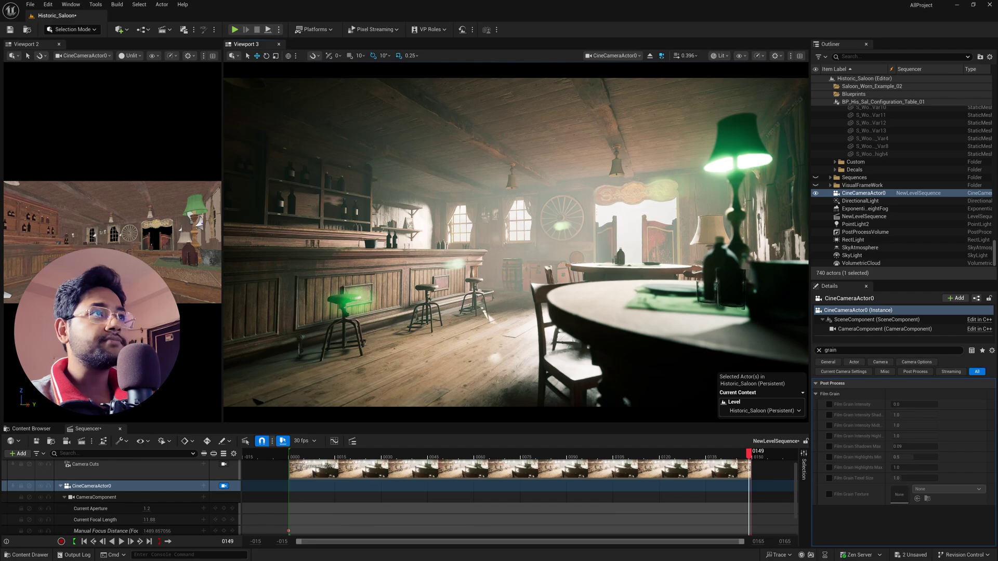
click(223, 530)
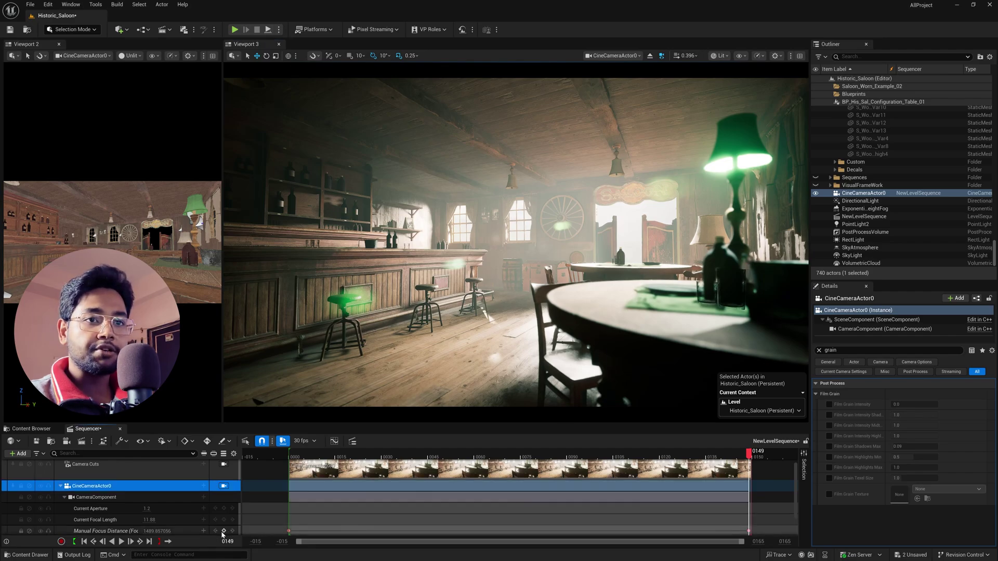
Play back the level sequence to review the camera move through the saloon.
drag(271, 523, 362, 544)
key(space)
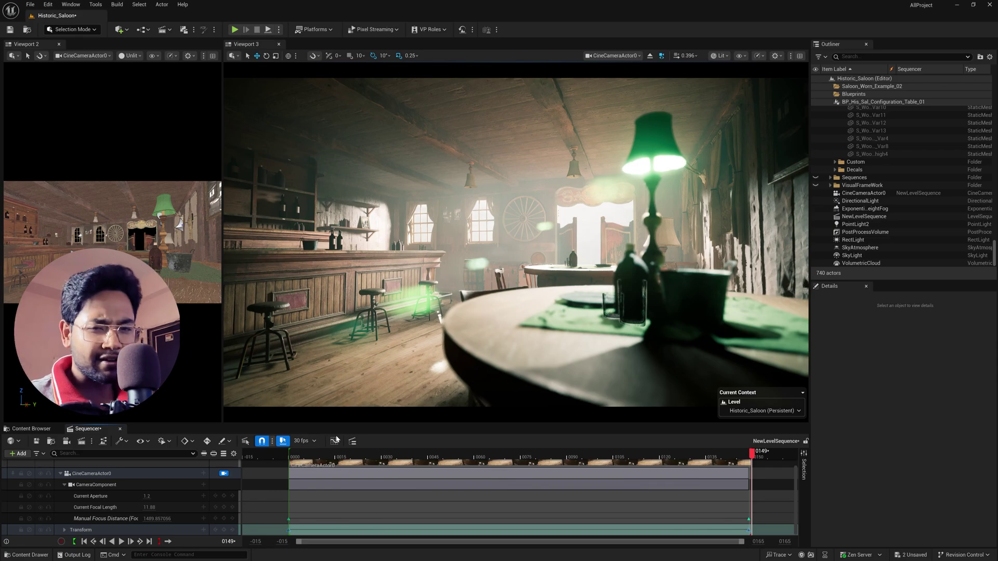
key(space)
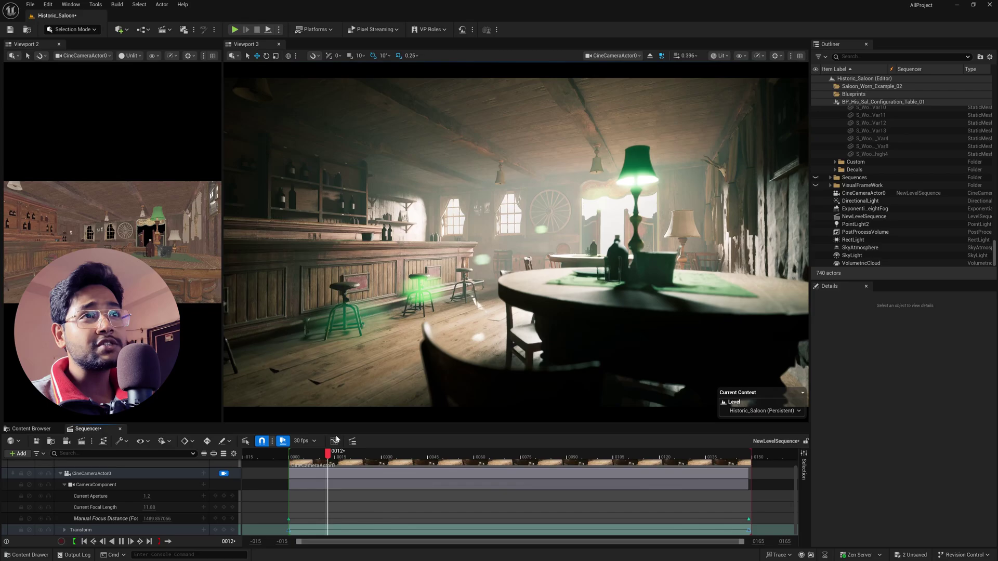